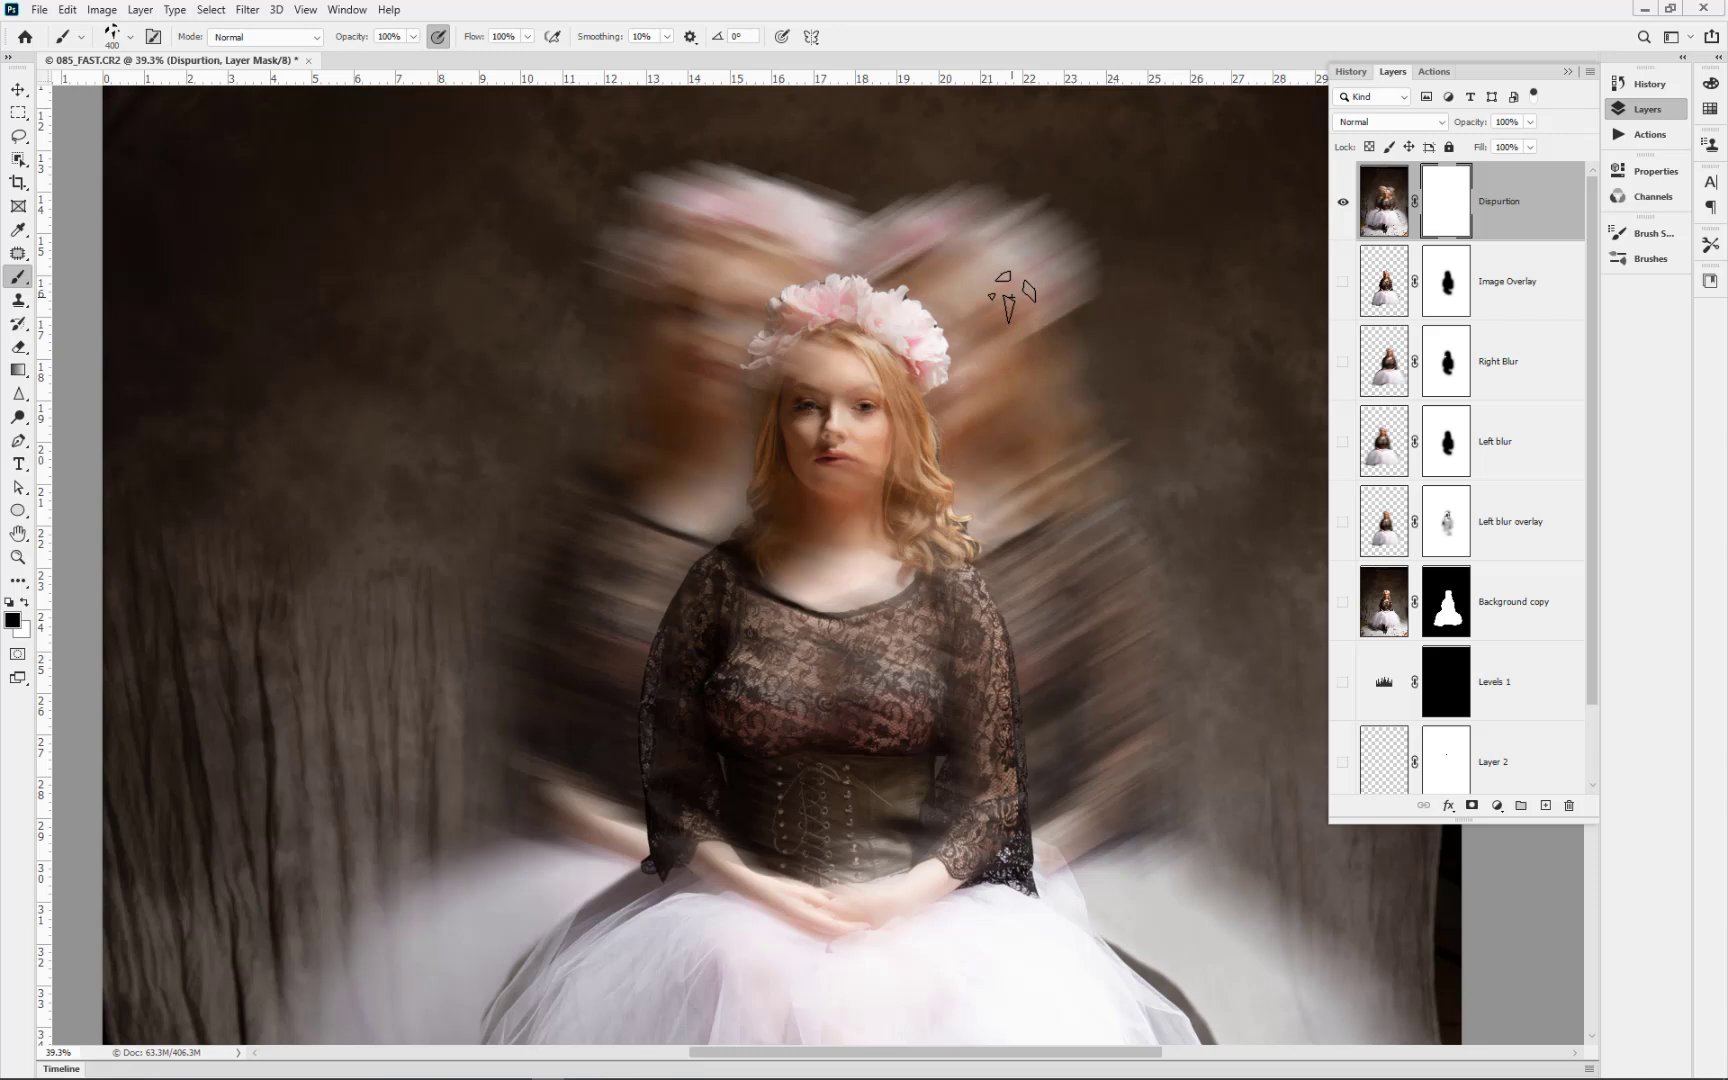
- Stamp black shard shapes around the woman on the Dispurtion layer mask and break them up with white shard strokes
{"action": "left_click", "coordinate": [1010, 292]}
{"action": "left_click", "coordinate": [1050, 405]}
{"action": "left_click", "coordinate": [600, 470]}
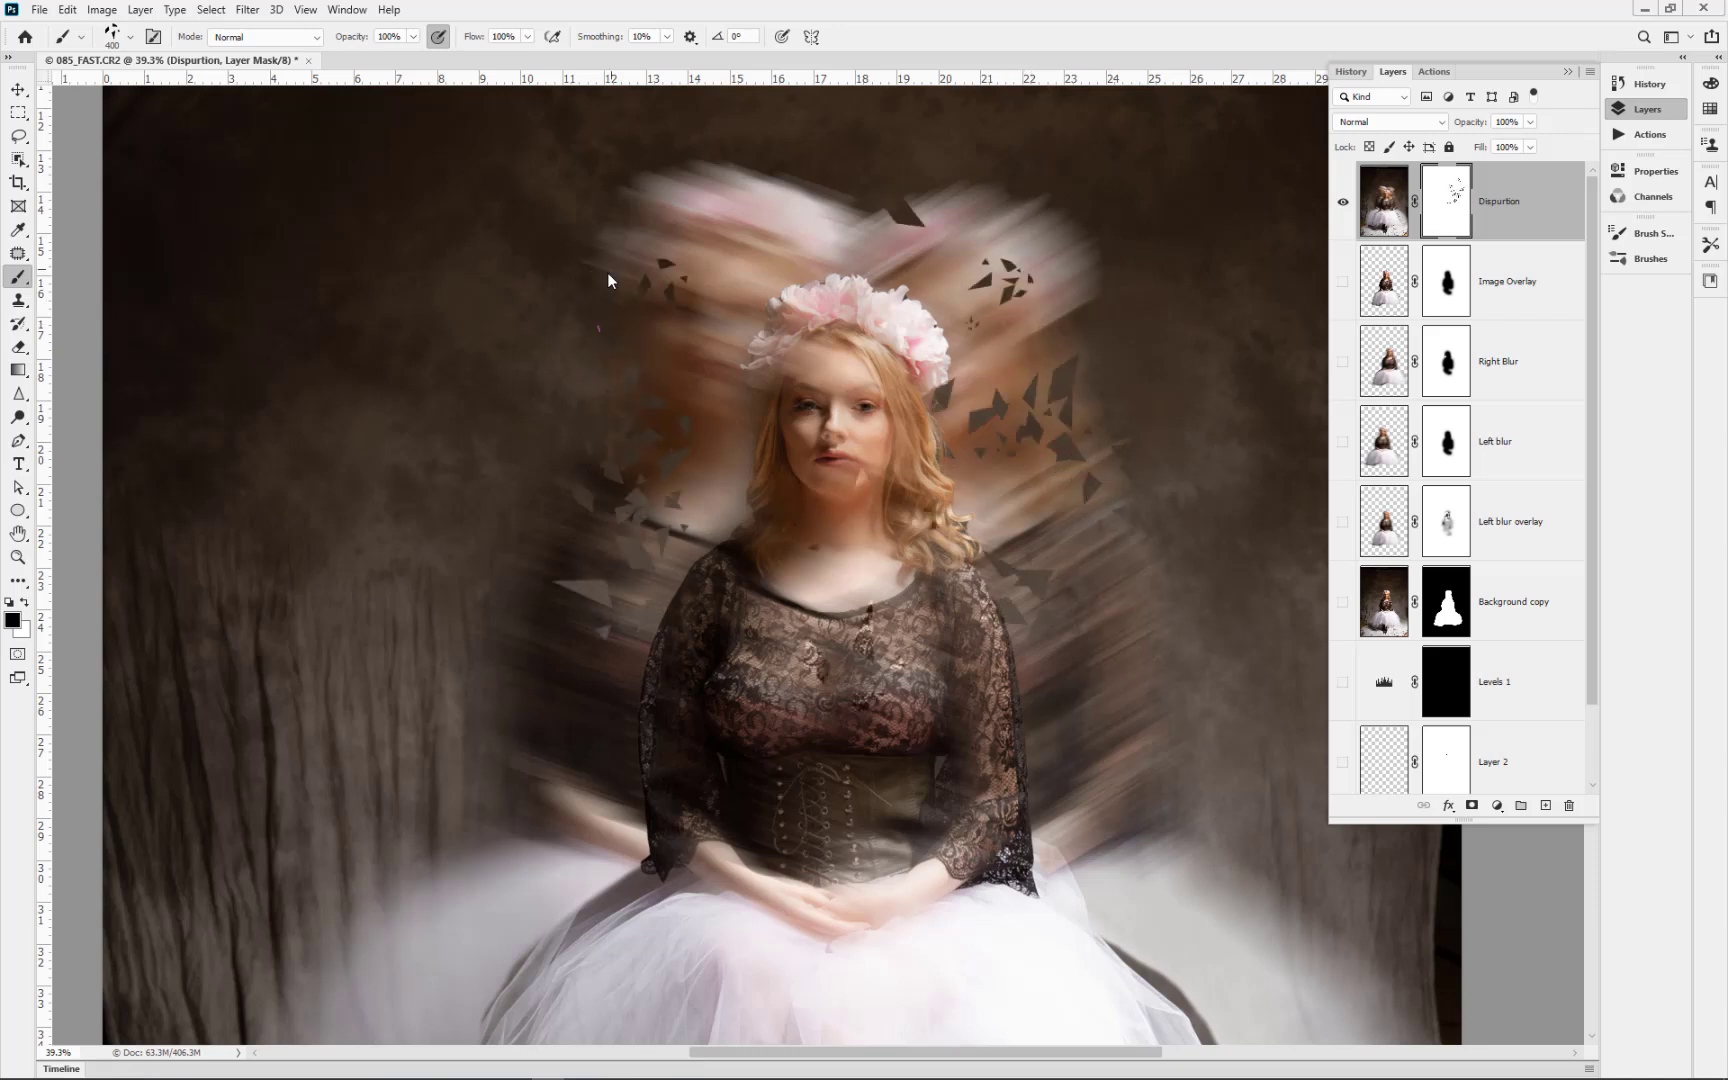
{"action": "left_click", "coordinate": [542, 705]}
{"action": "left_click", "coordinate": [1095, 668]}
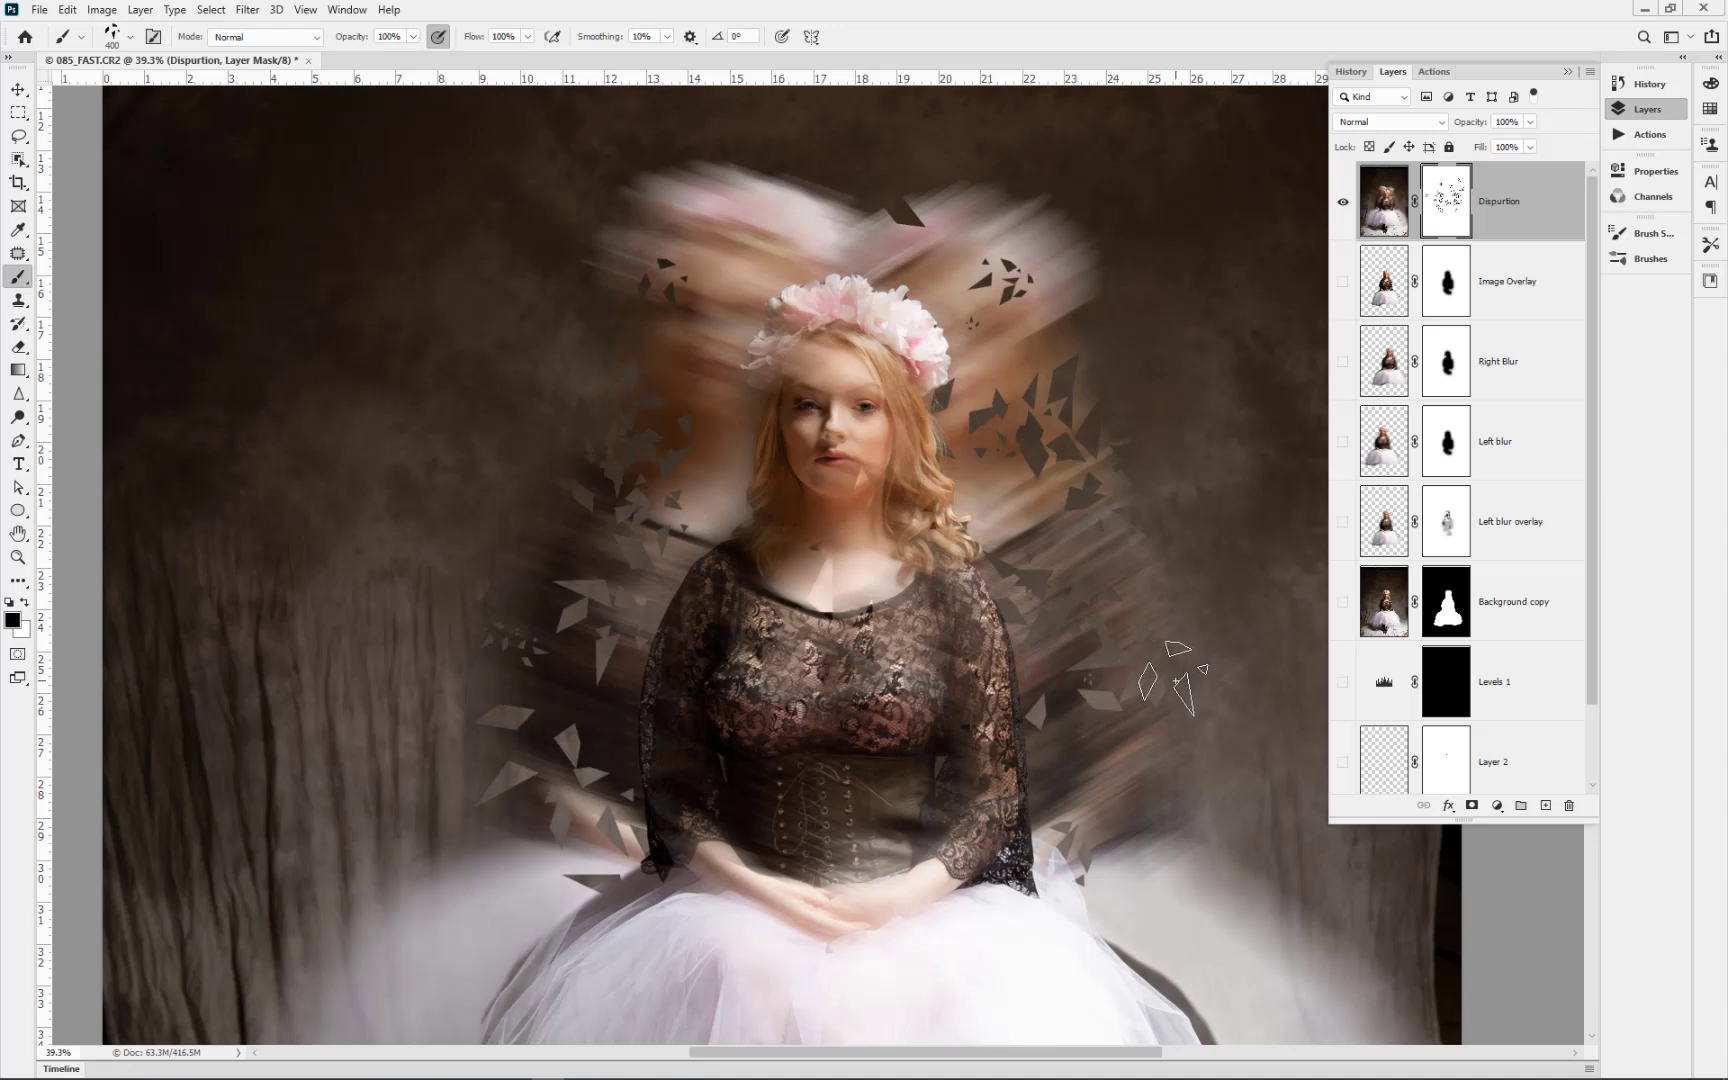
{"action": "key", "text": "x"}
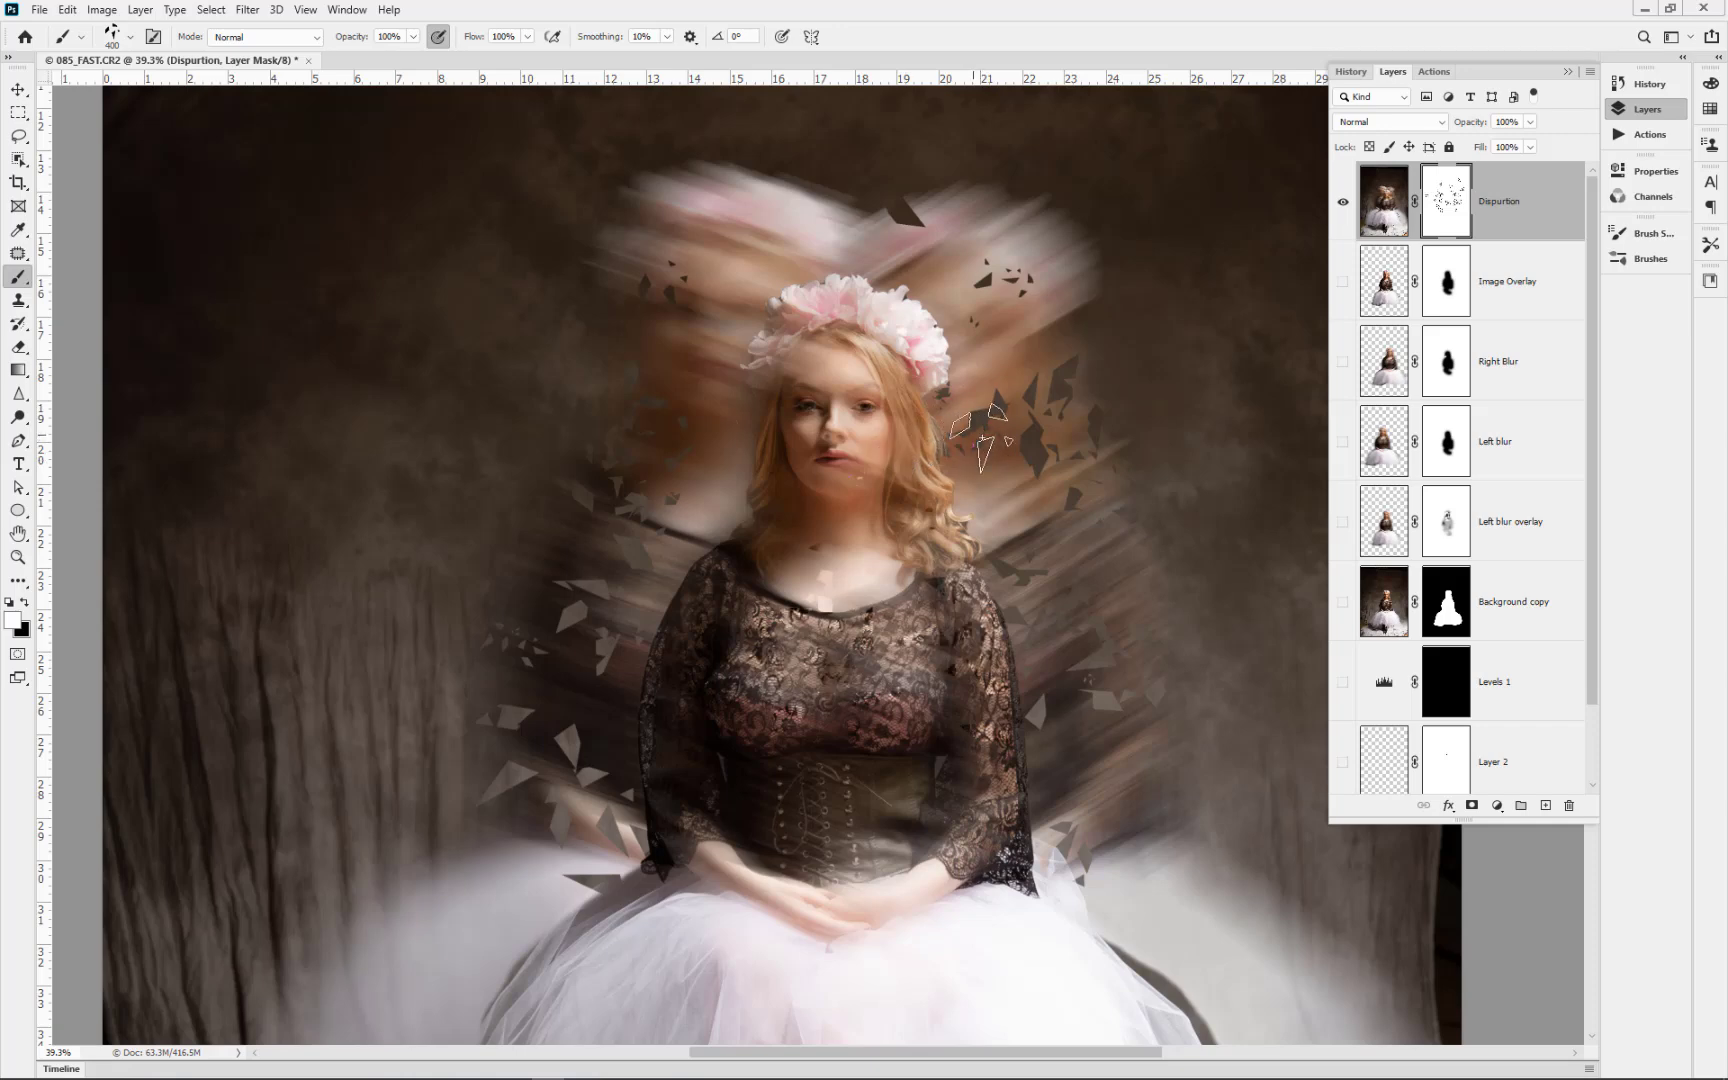
{"action": "left_click_drag", "start_coordinate": [985, 442], "coordinate": [1025, 448]}
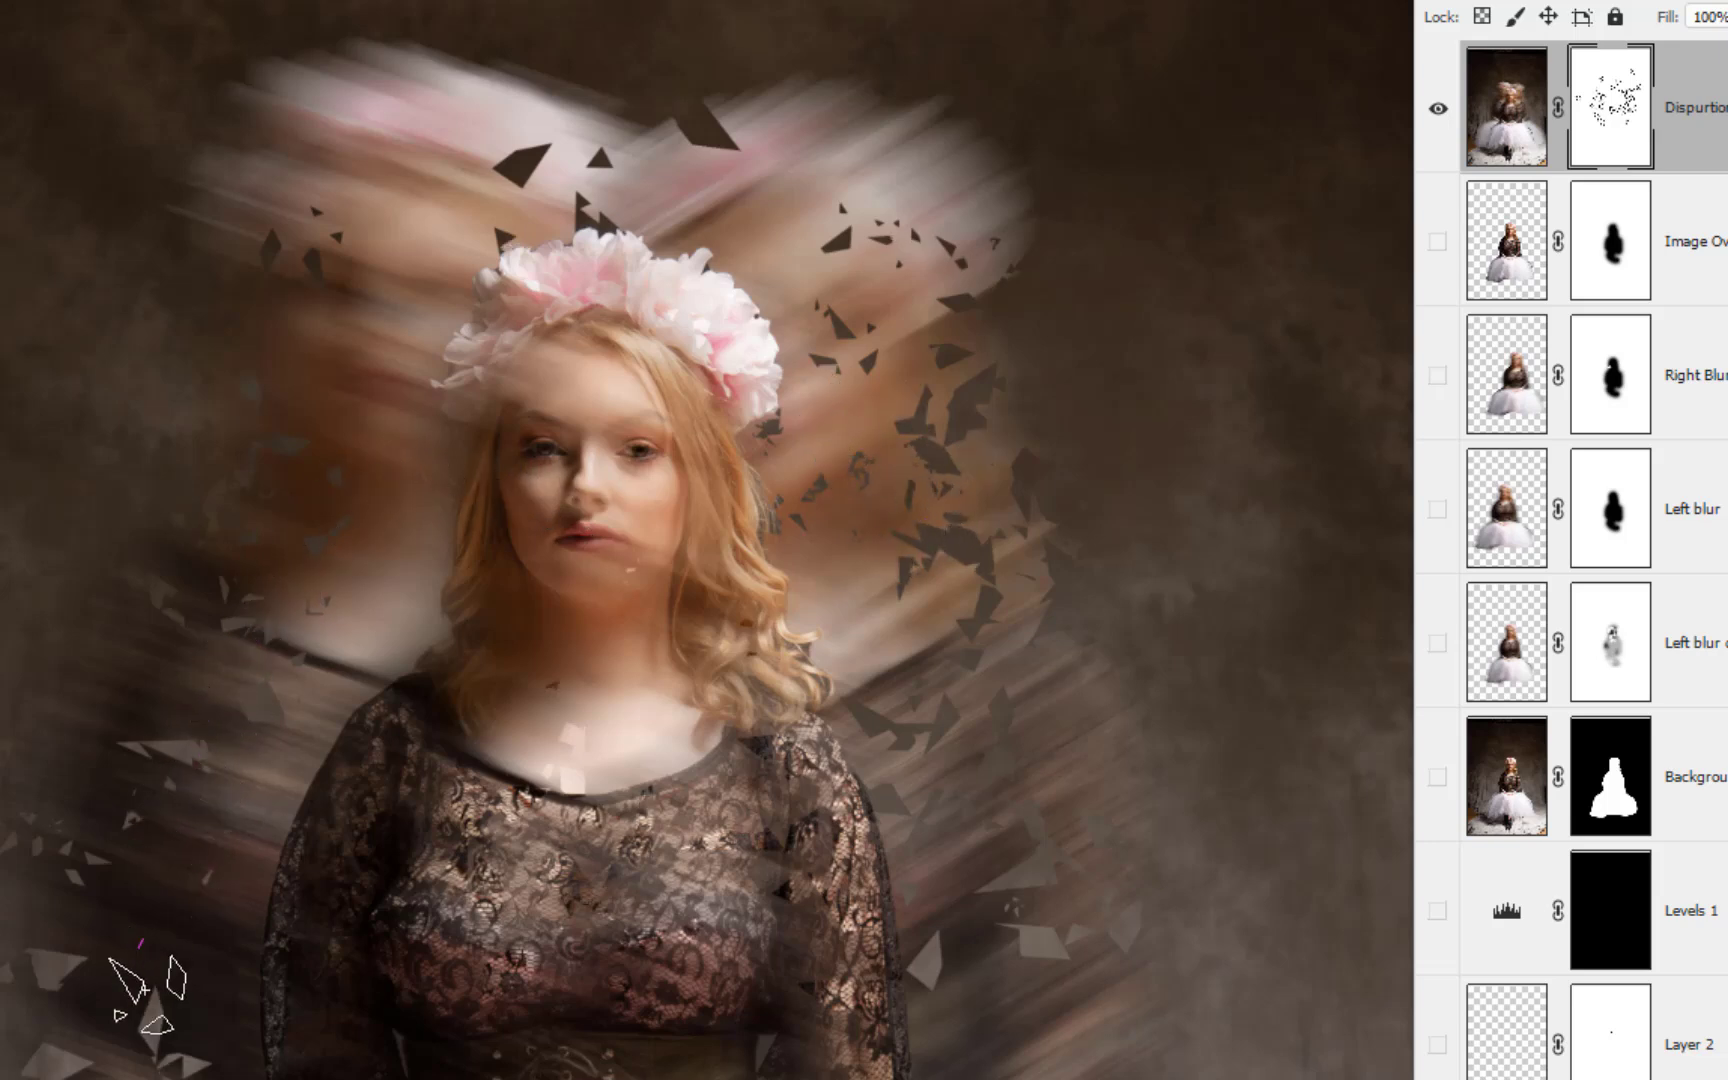
- Disable the Dispurtion layer mask and set the foreground colour to red (f14242) for painting on a new layer above it
{"action": "left_click", "coordinate": [1617, 122], "text": "shift"}
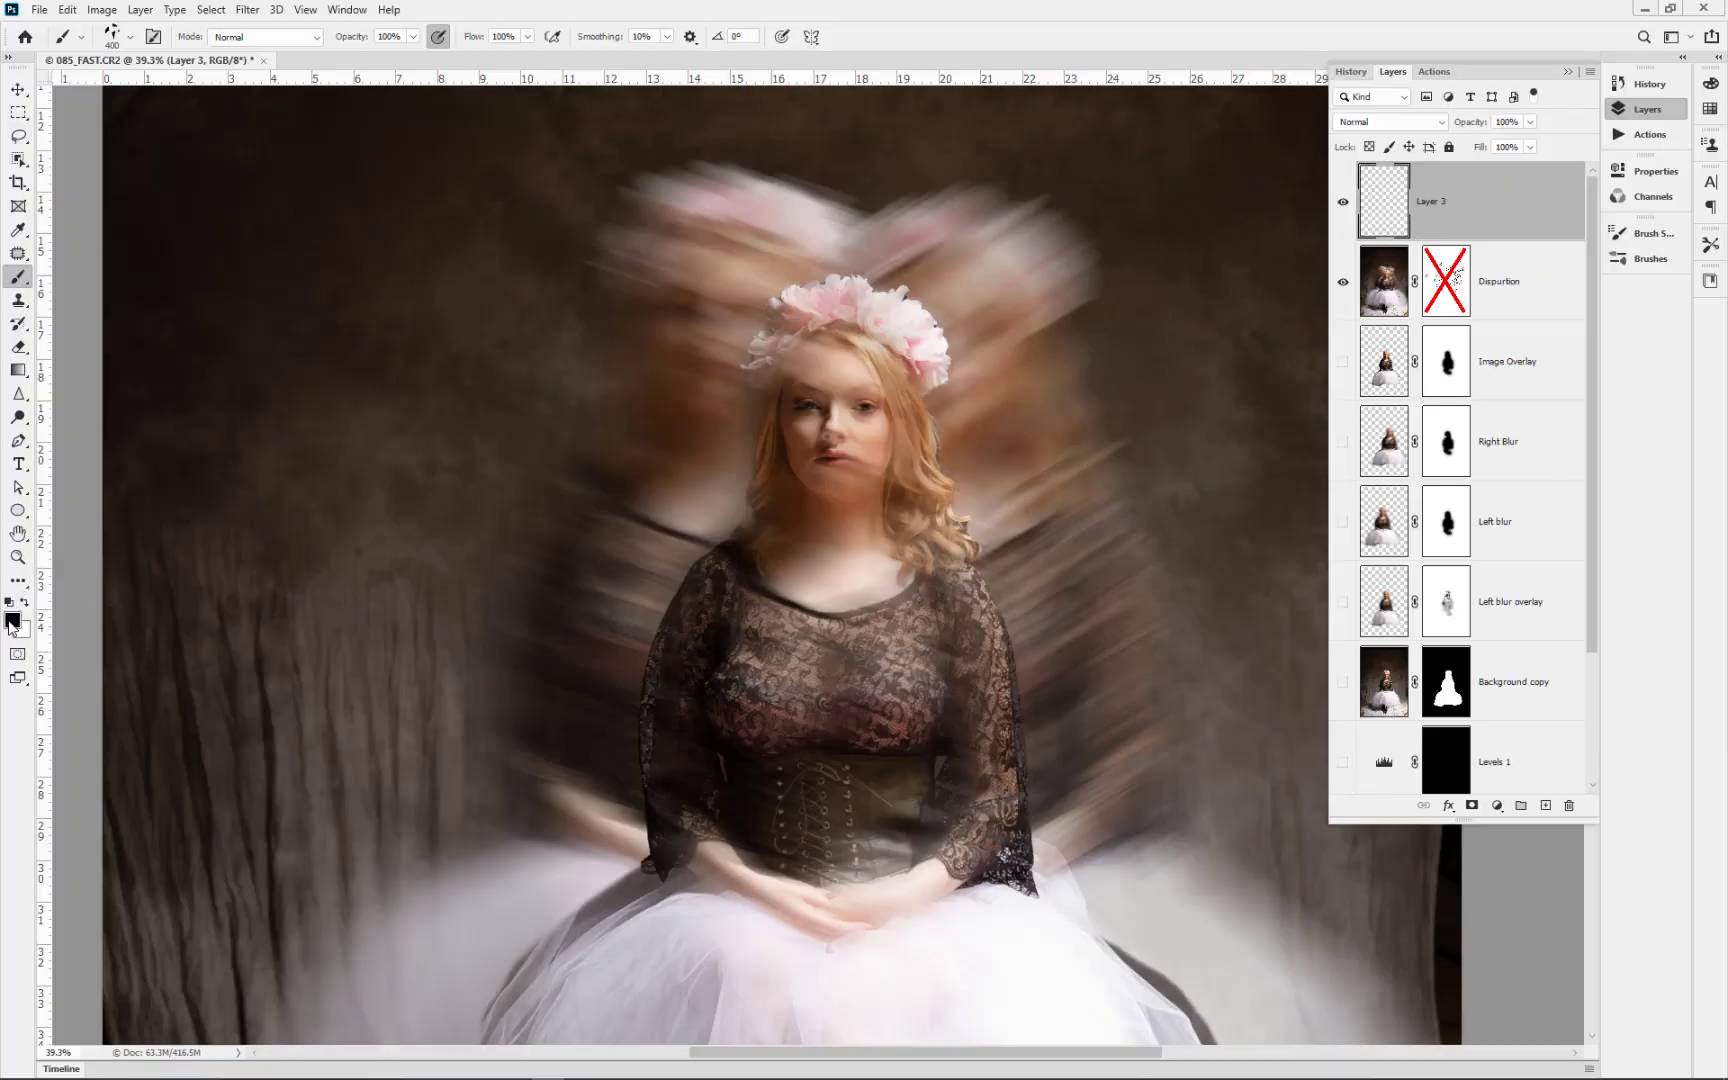
{"action": "left_click", "coordinate": [12, 621]}
{"action": "left_click", "coordinate": [1371, 452]}
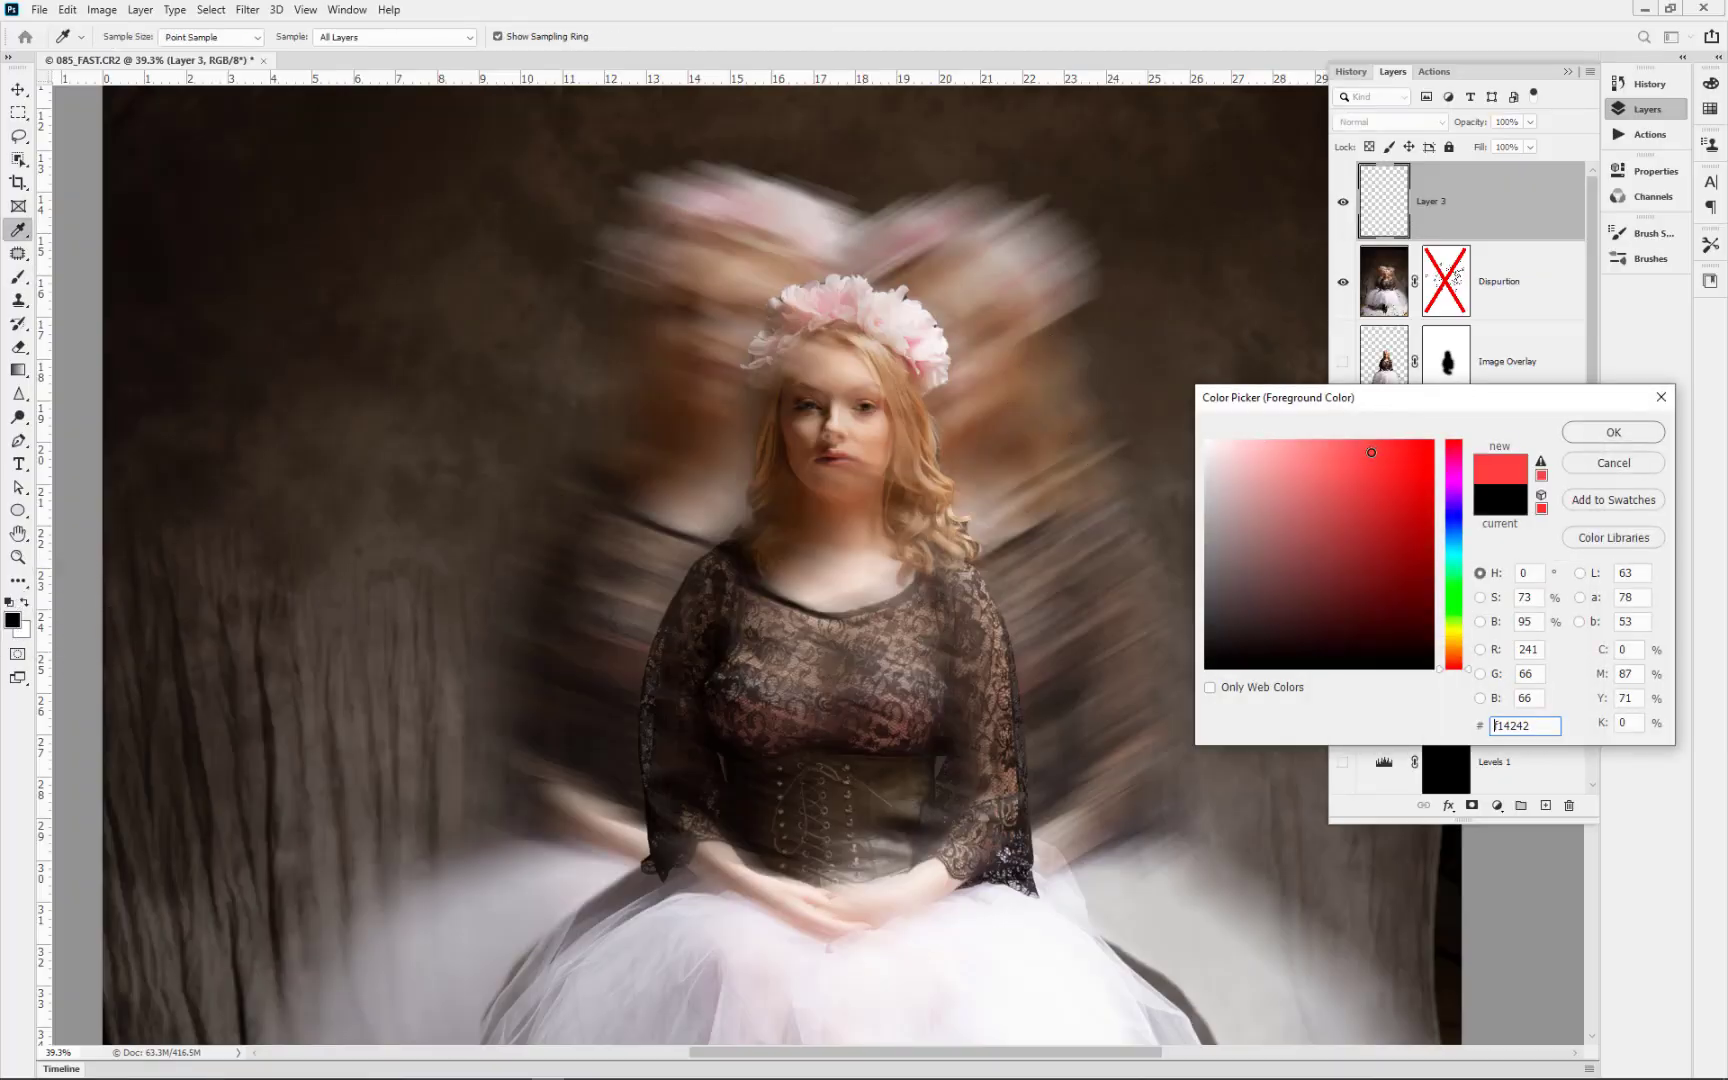
{"action": "left_click", "coordinate": [1583, 436]}
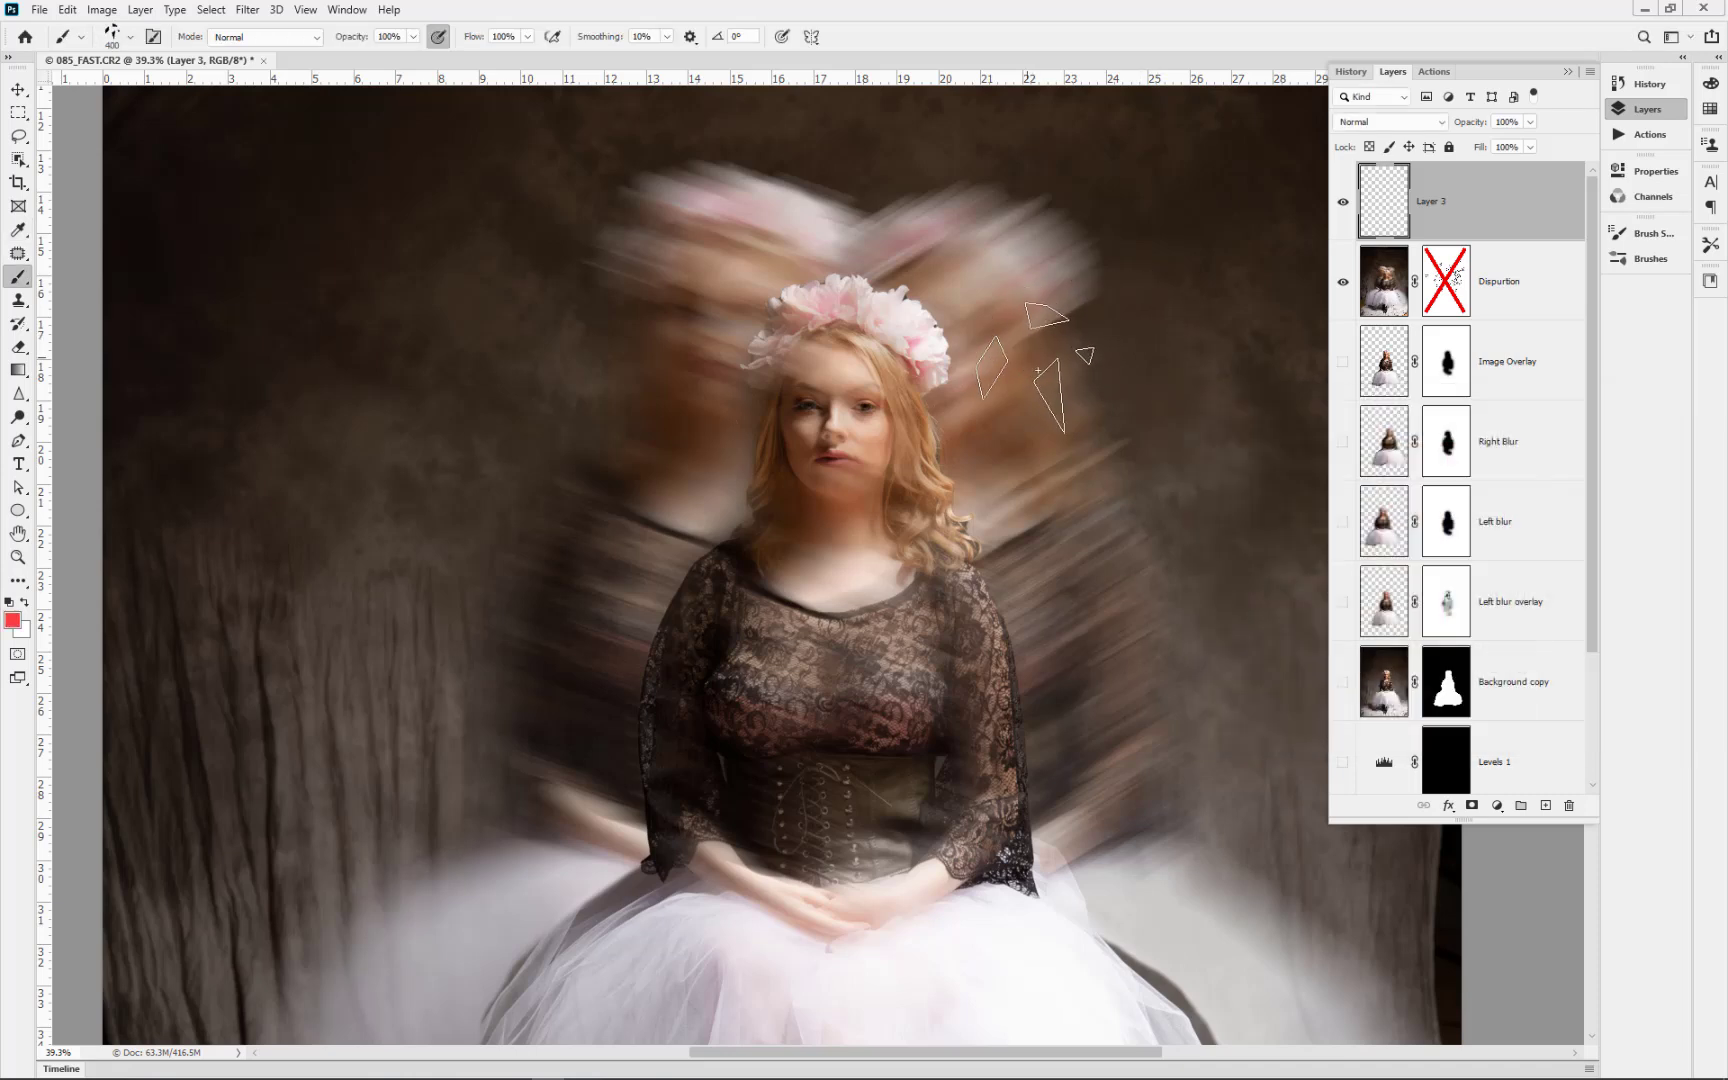
- Stamp red shards around the woman's head, sides and sleeve on Layer 3, and remove one above her shoulder with the soft Eraser
{"action": "left_click", "coordinate": [1035, 369]}
{"action": "left_click", "coordinate": [634, 438]}
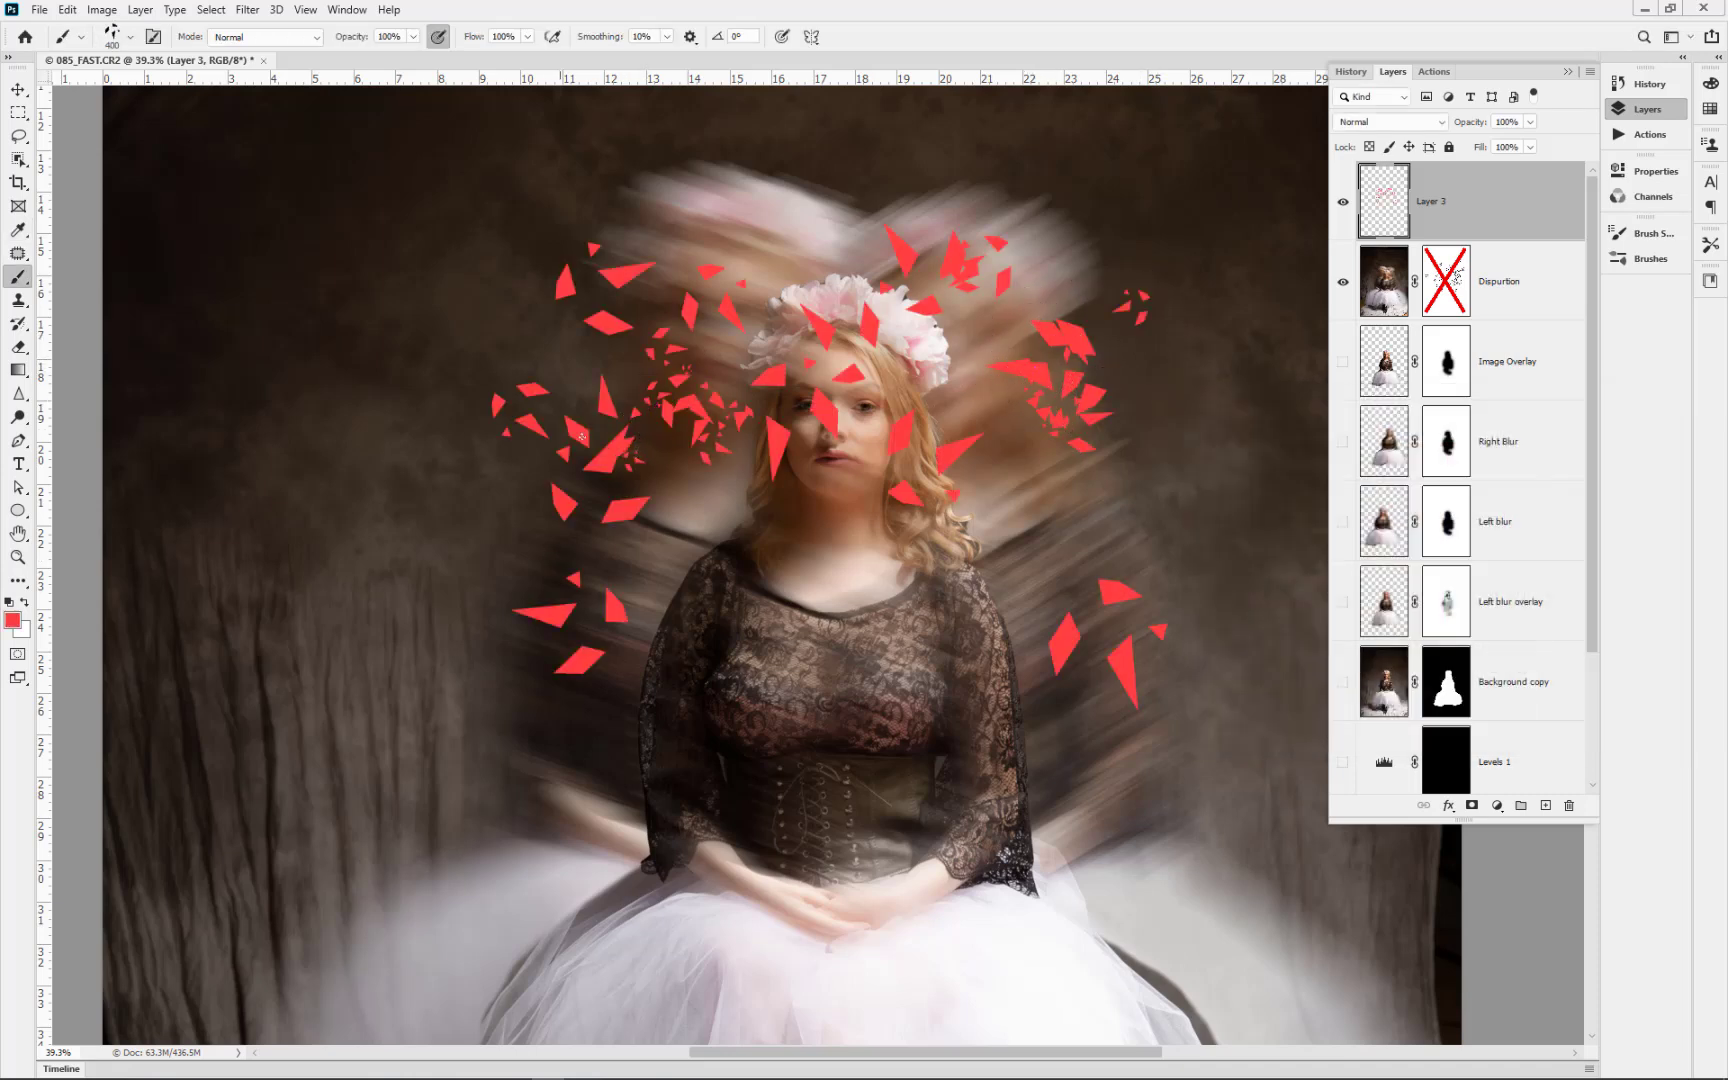
{"action": "left_click", "coordinate": [705, 220]}
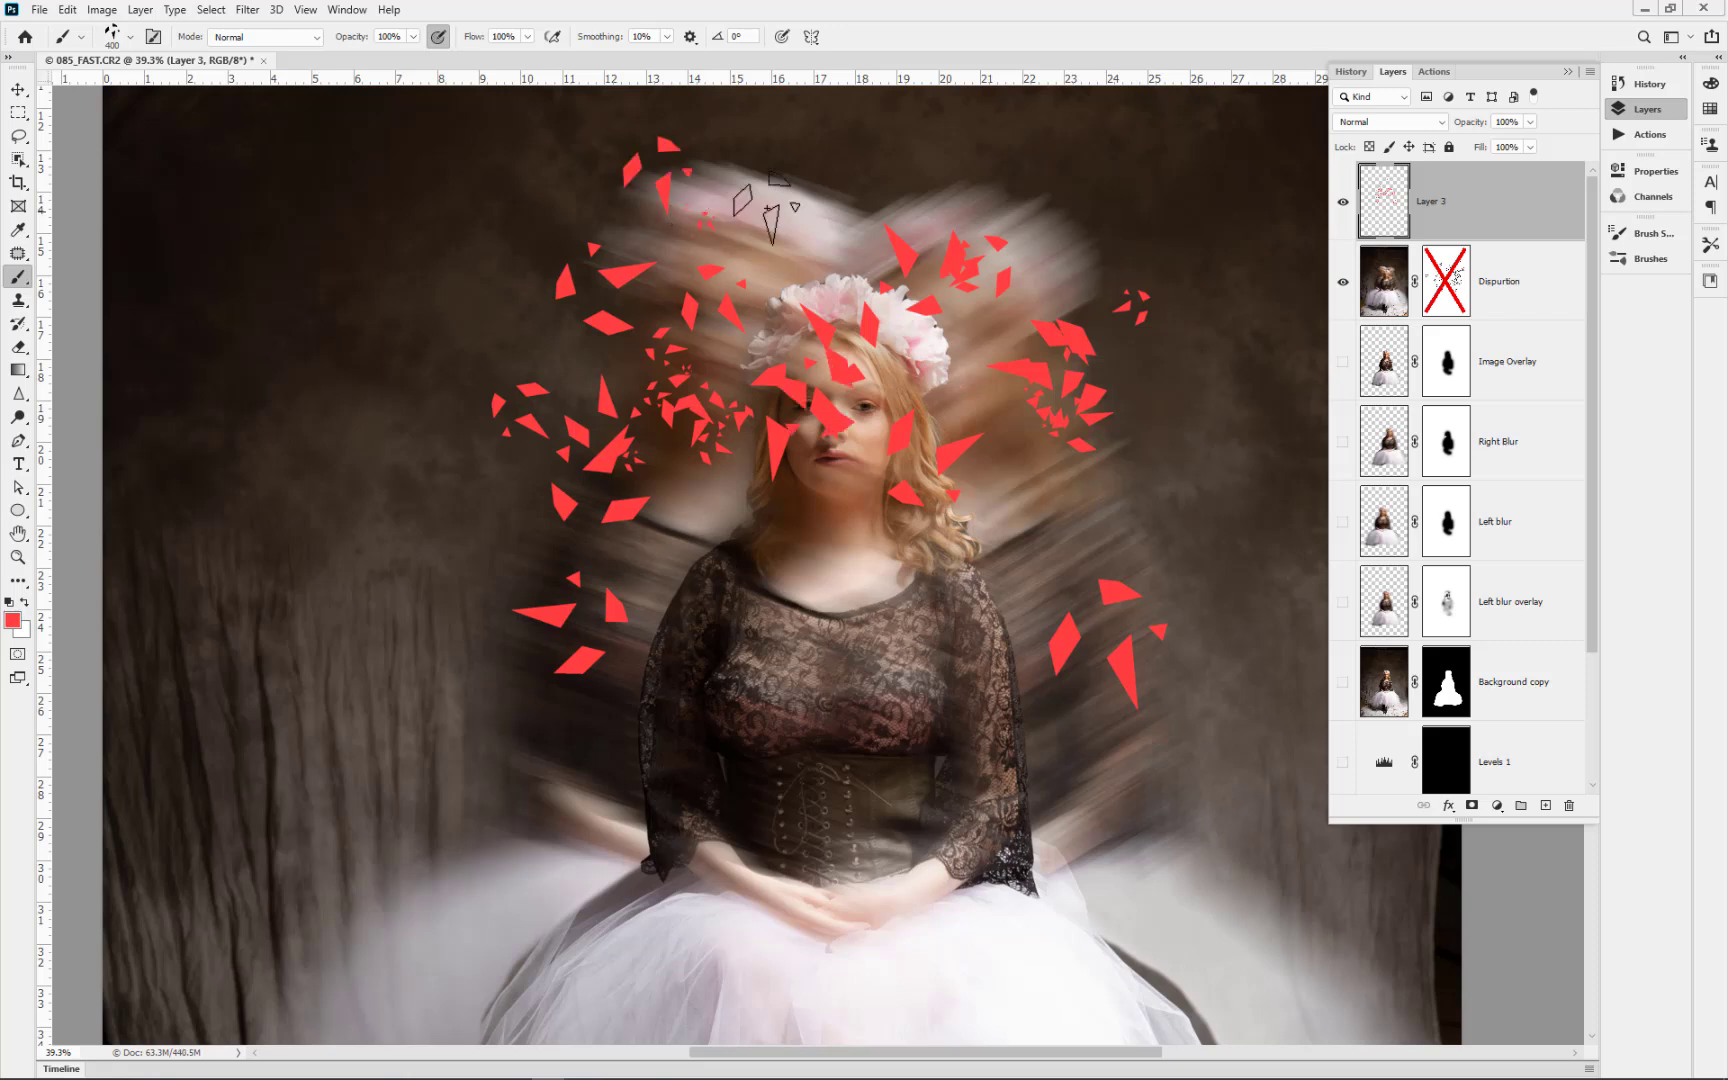
{"action": "left_click", "coordinate": [890, 170]}
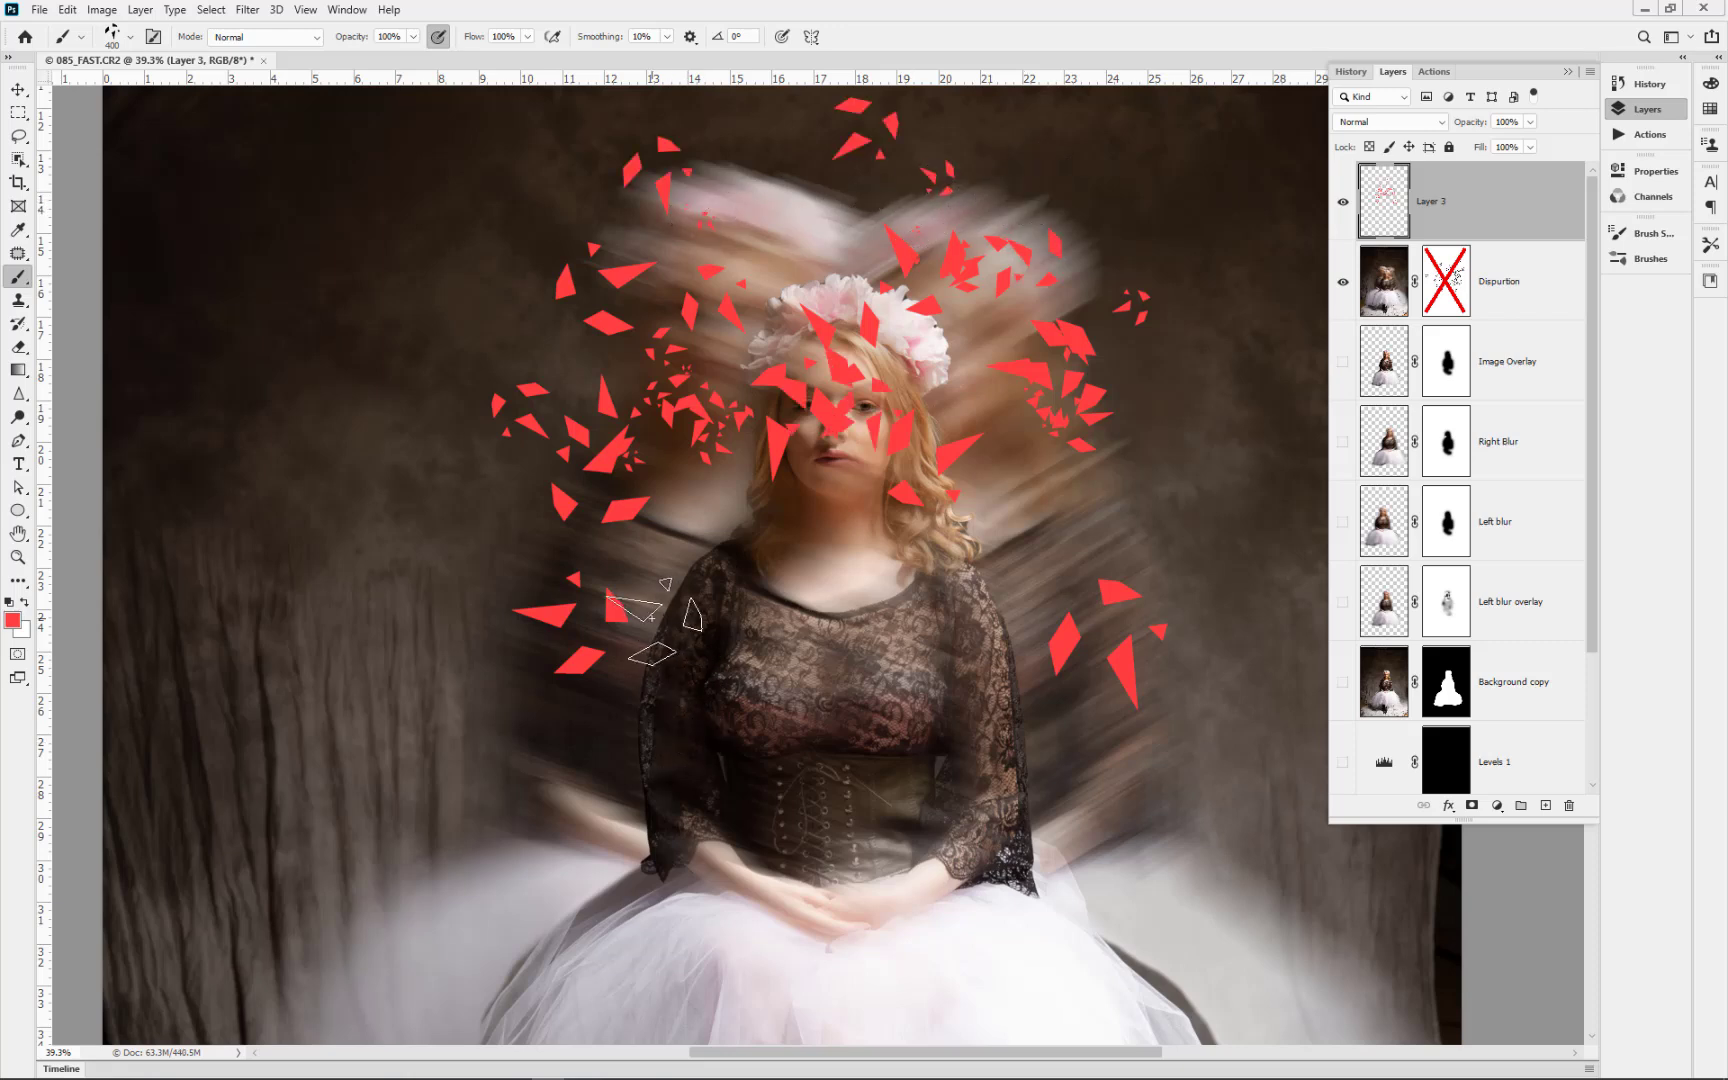
{"action": "left_click", "coordinate": [648, 615]}
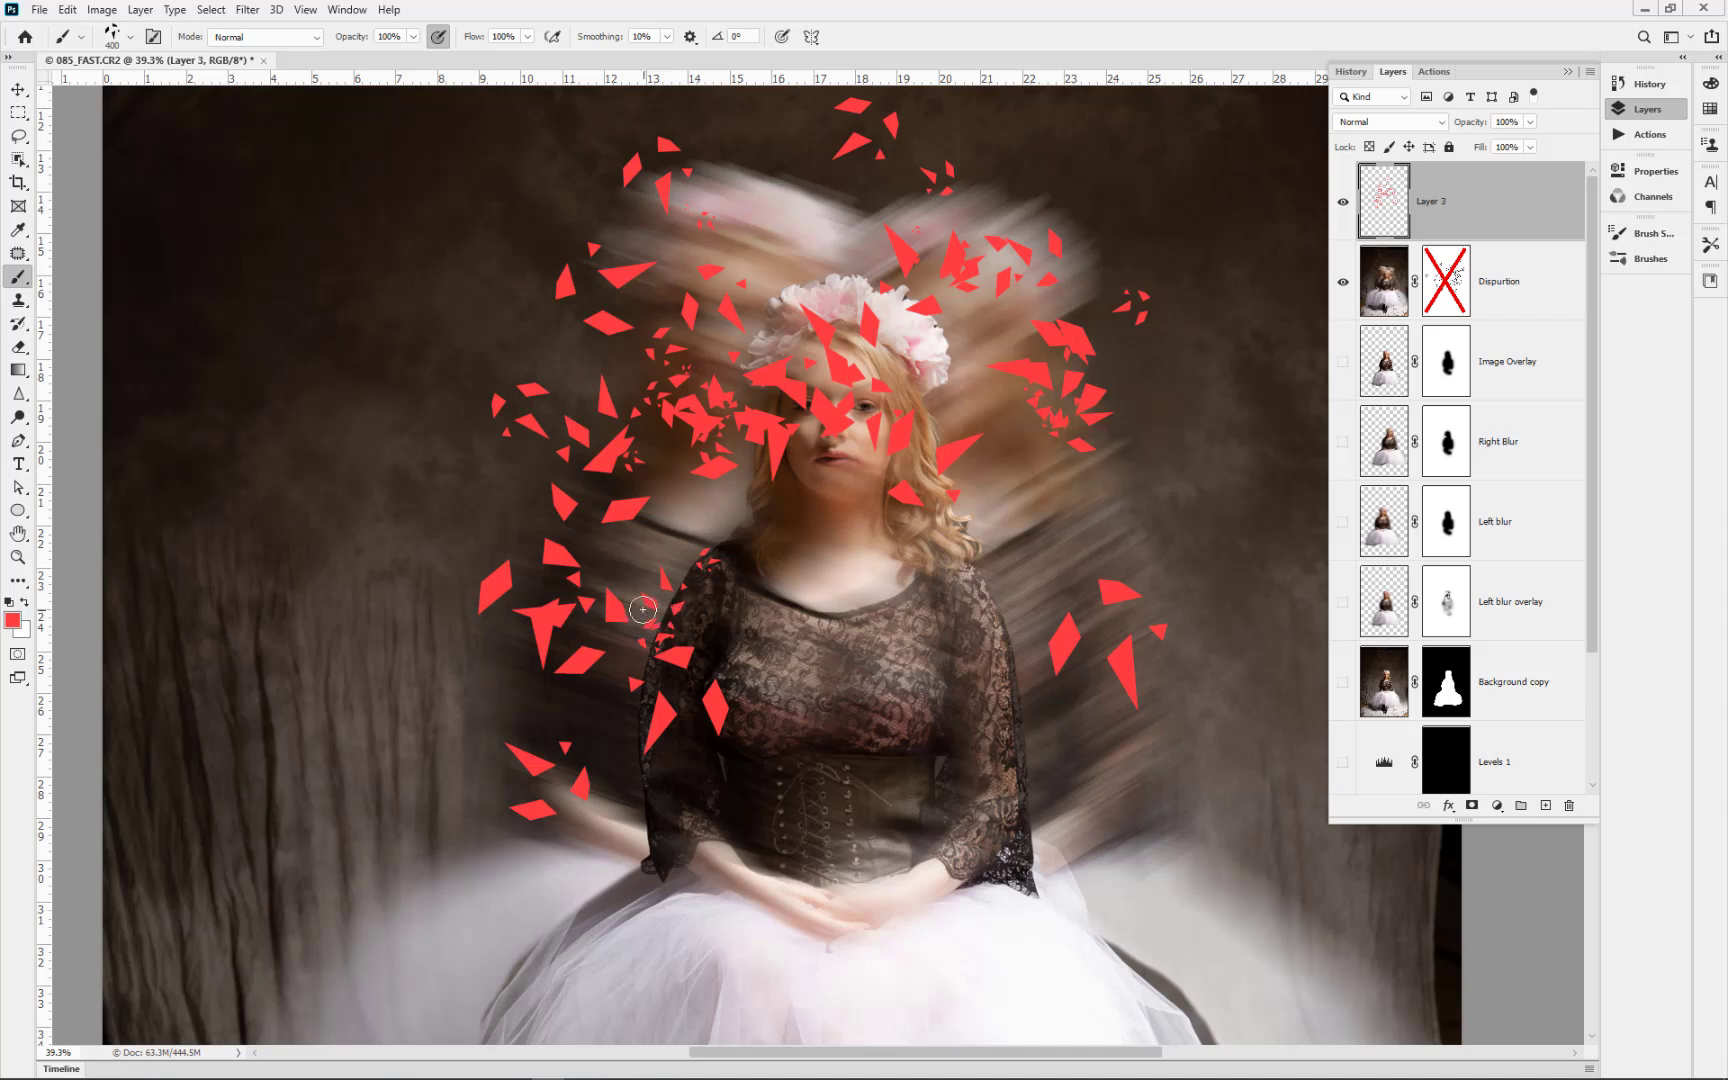
{"action": "key", "text": "e"}
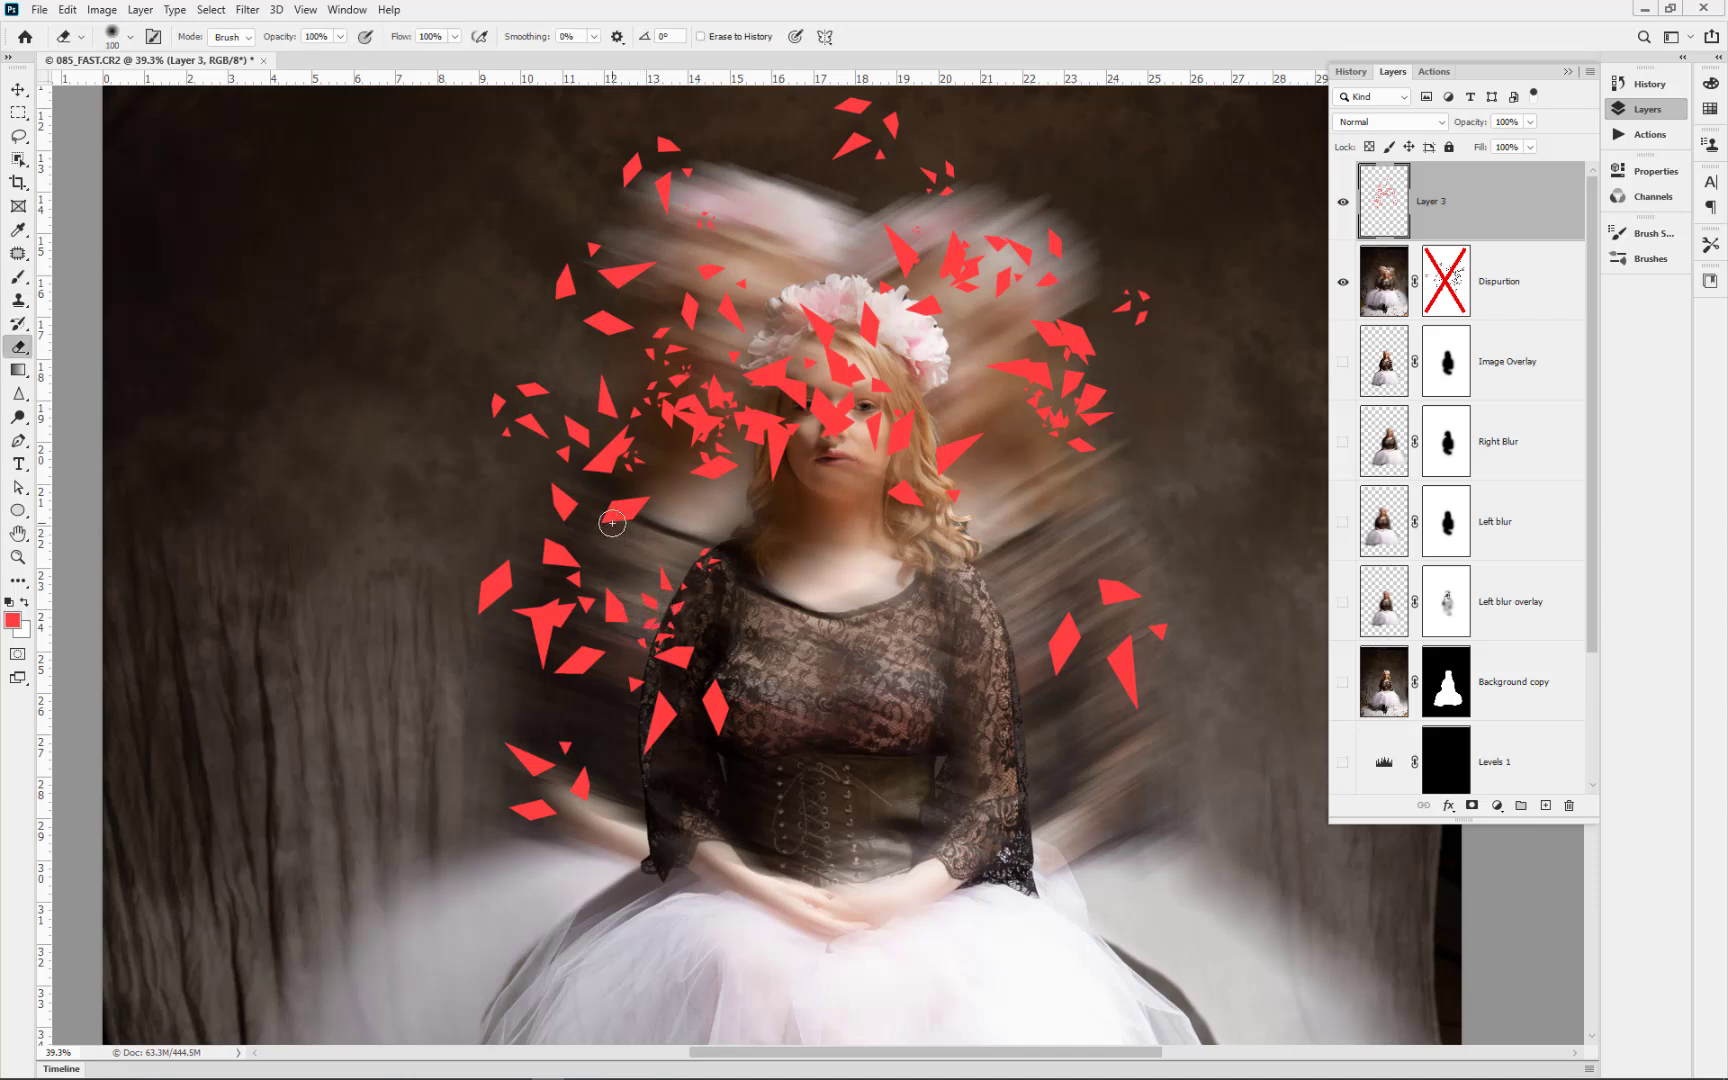
{"action": "left_click_drag", "start_coordinate": [610, 520], "coordinate": [630, 486]}
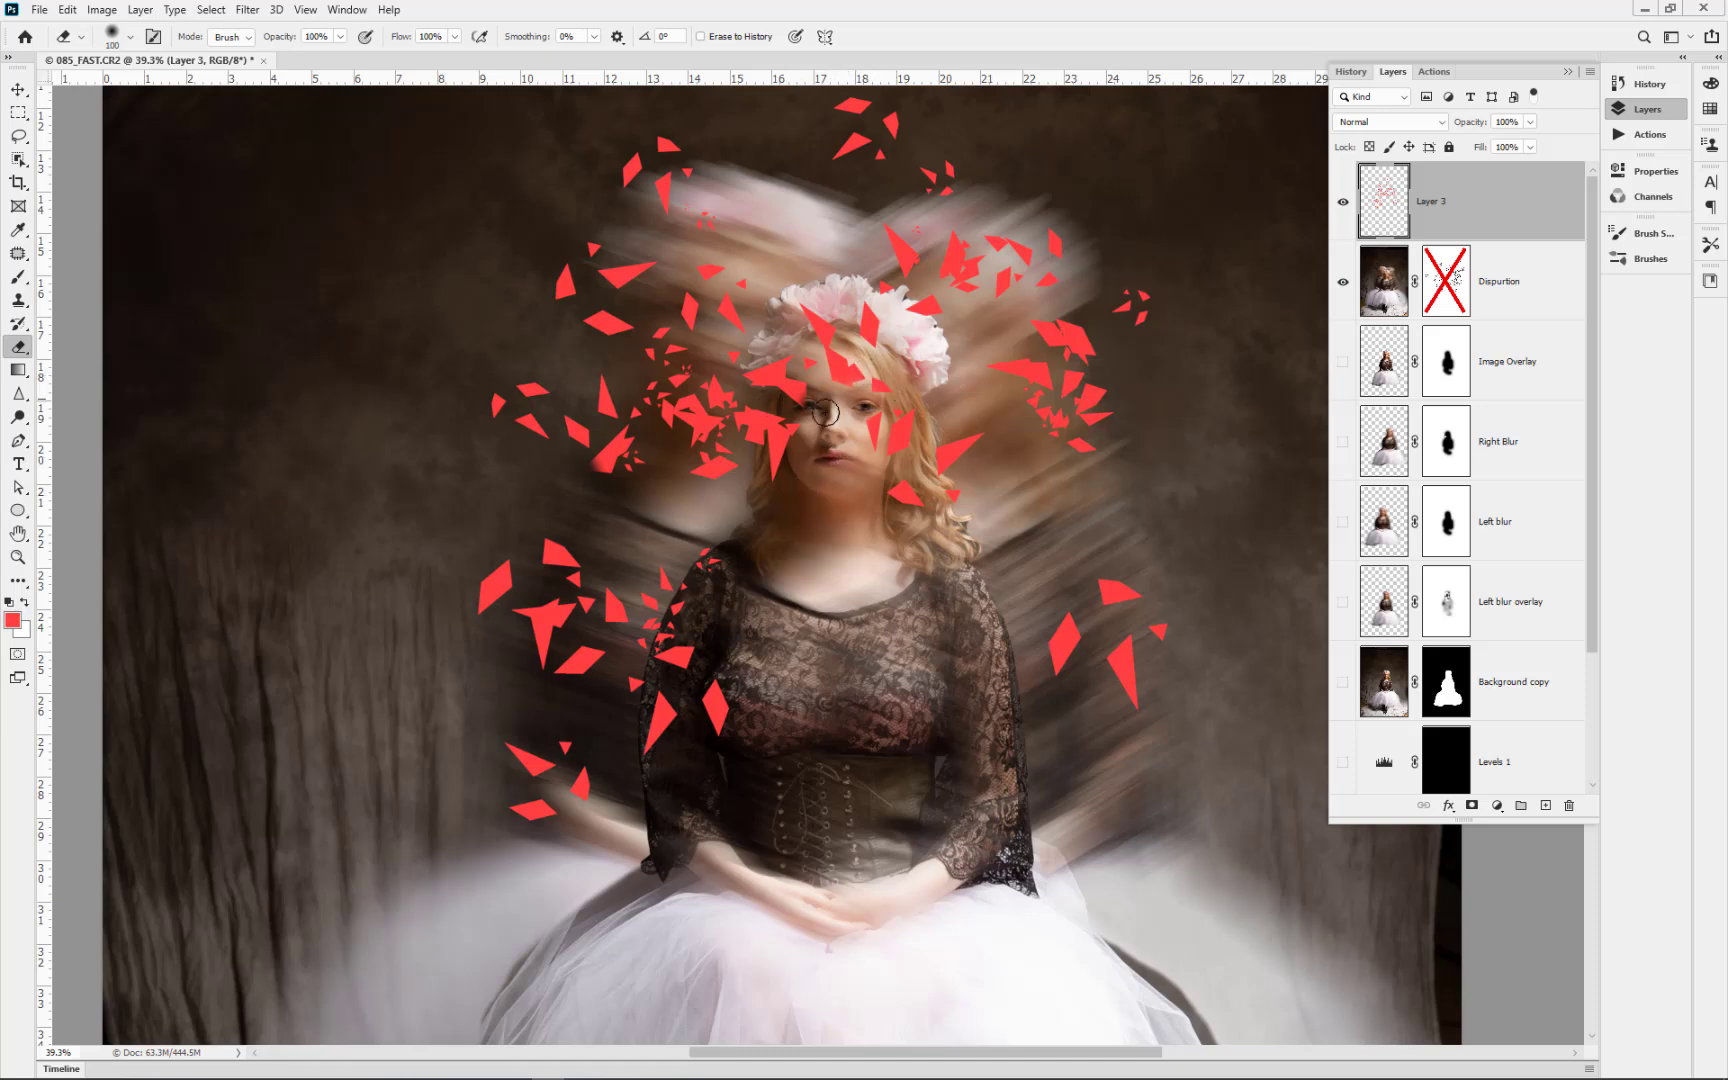
- Use the shard brush tip to erase angular pieces from the red shards over the face, hair and left side of the image
{"action": "scroll", "coordinate": [790, 425], "scroll_direction": "up", "scroll_amount": 5}
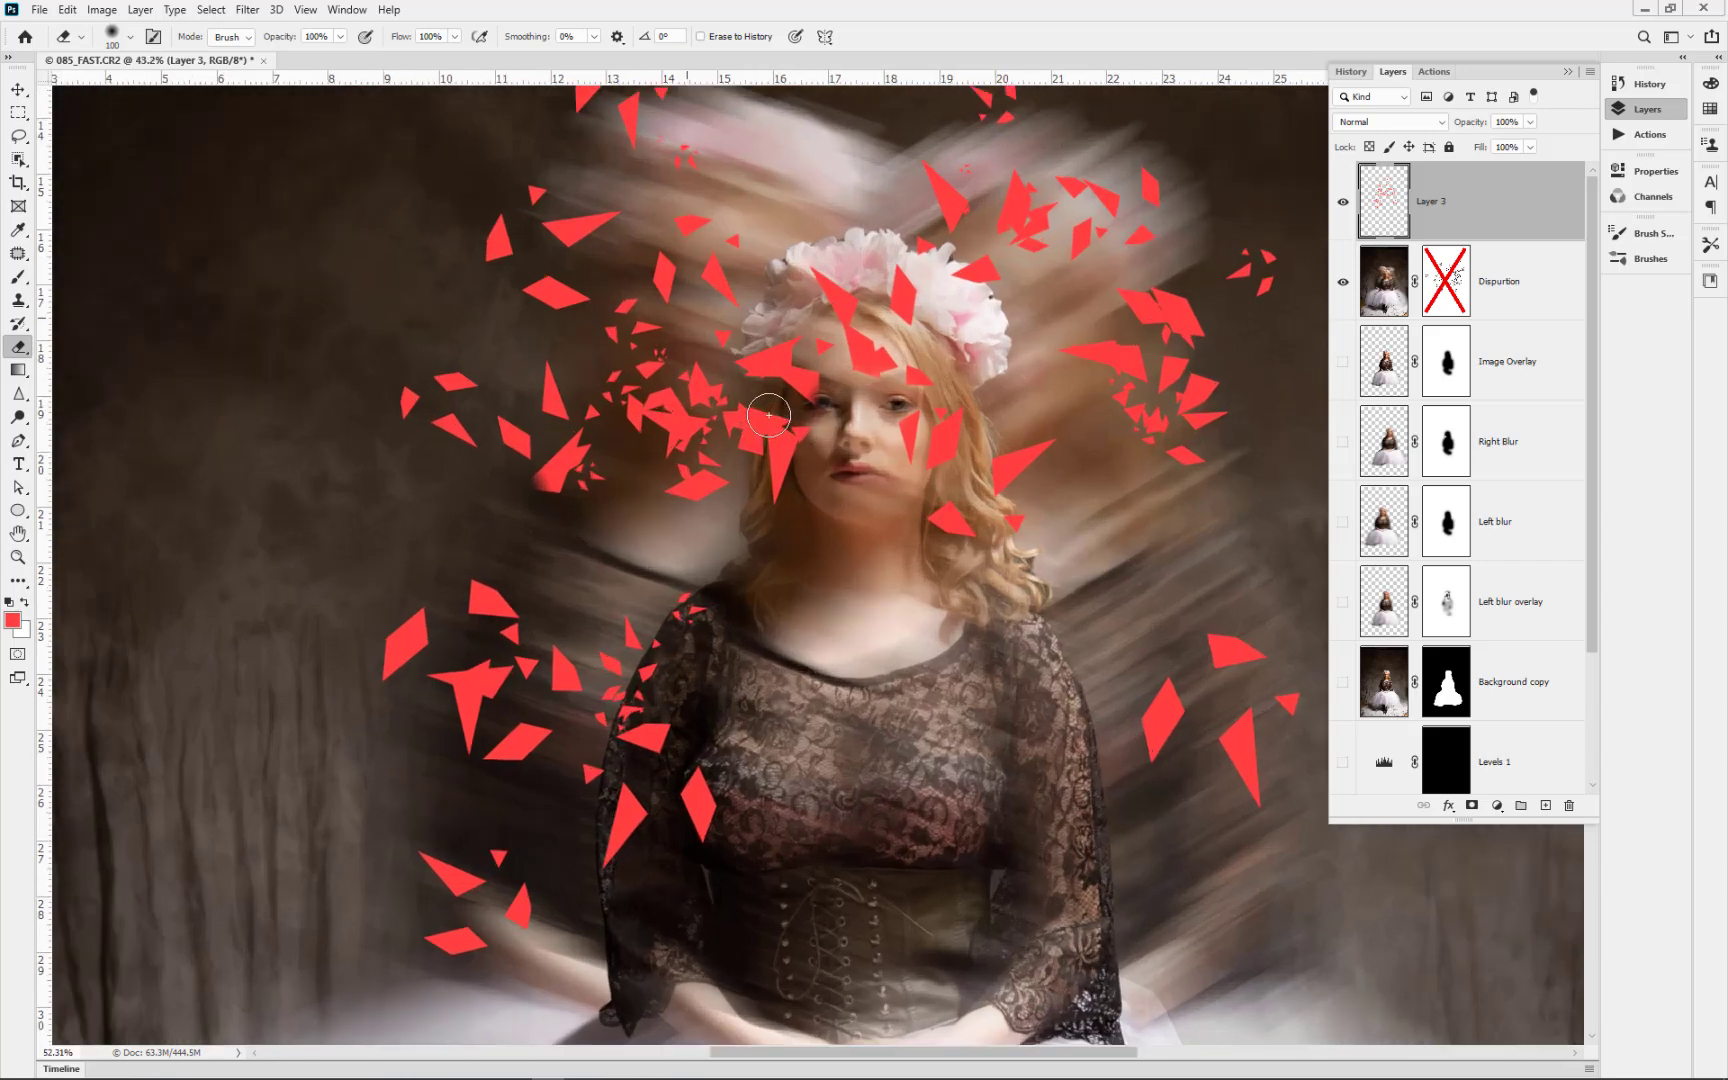
{"action": "scroll", "coordinate": [765, 420], "scroll_direction": "up", "scroll_amount": 1}
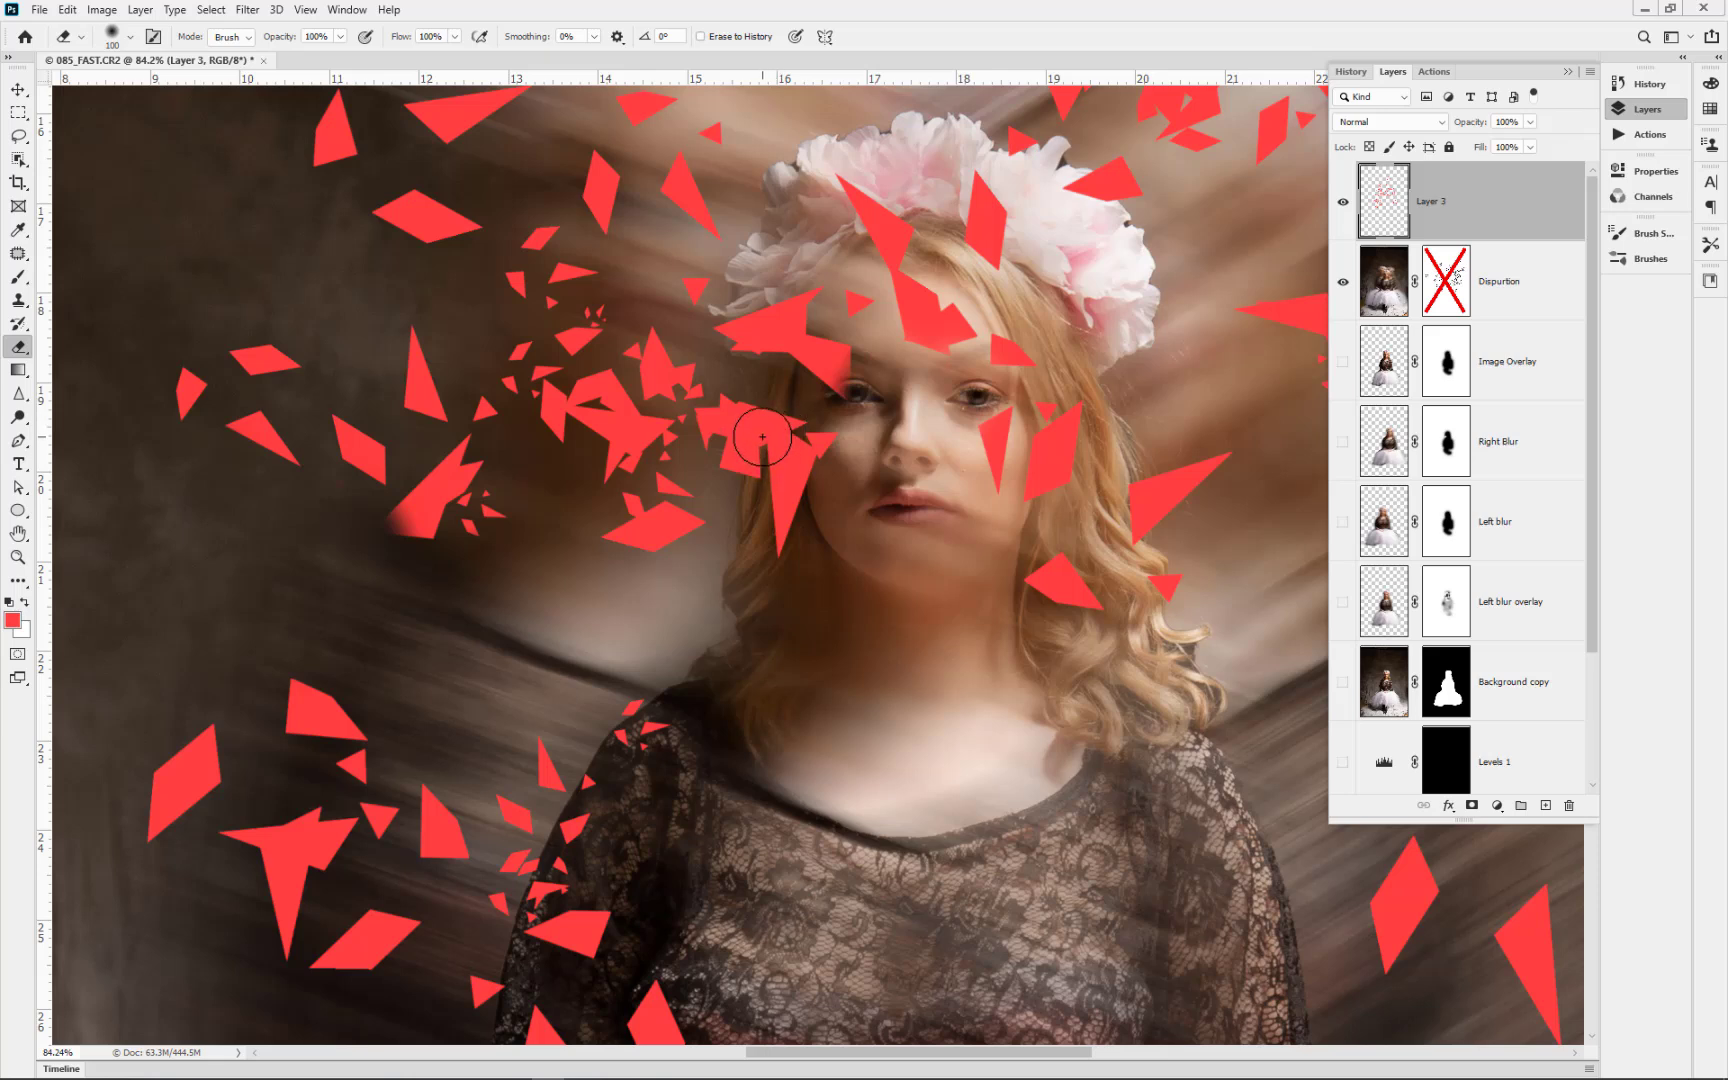
{"action": "left_click", "coordinate": [18, 277]}
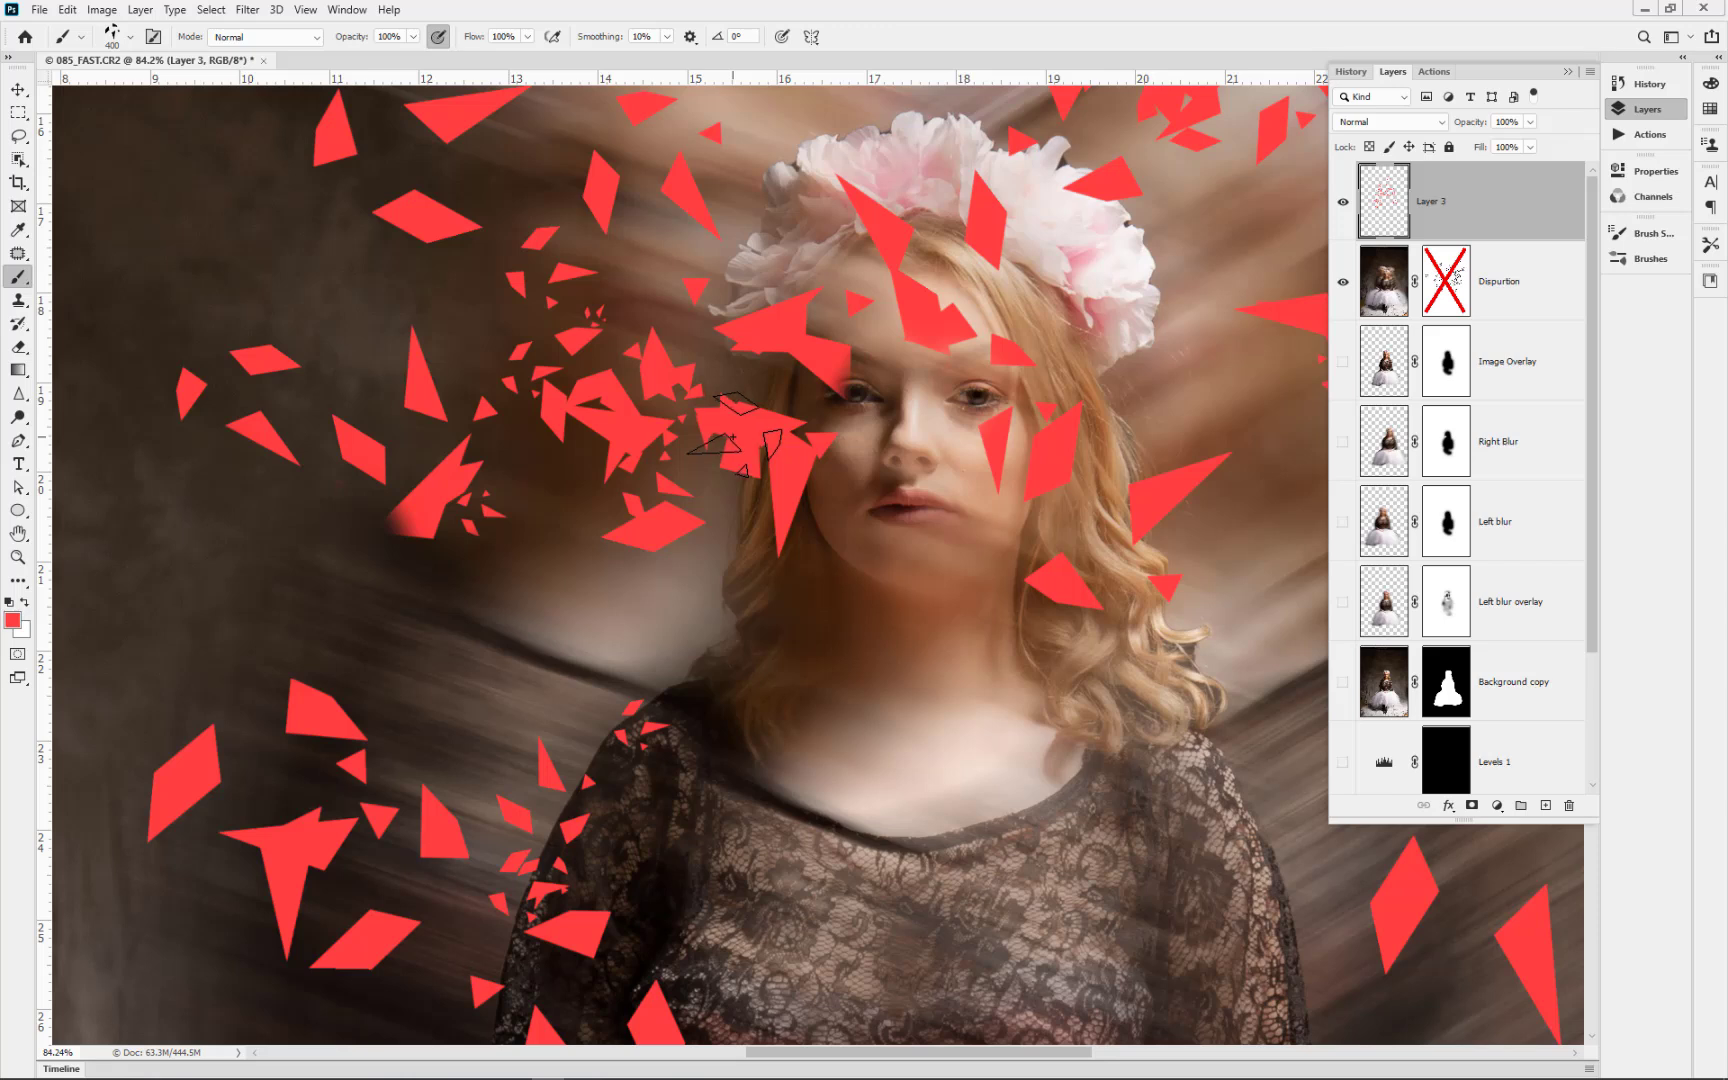
{"action": "left_click", "coordinate": [712, 428]}
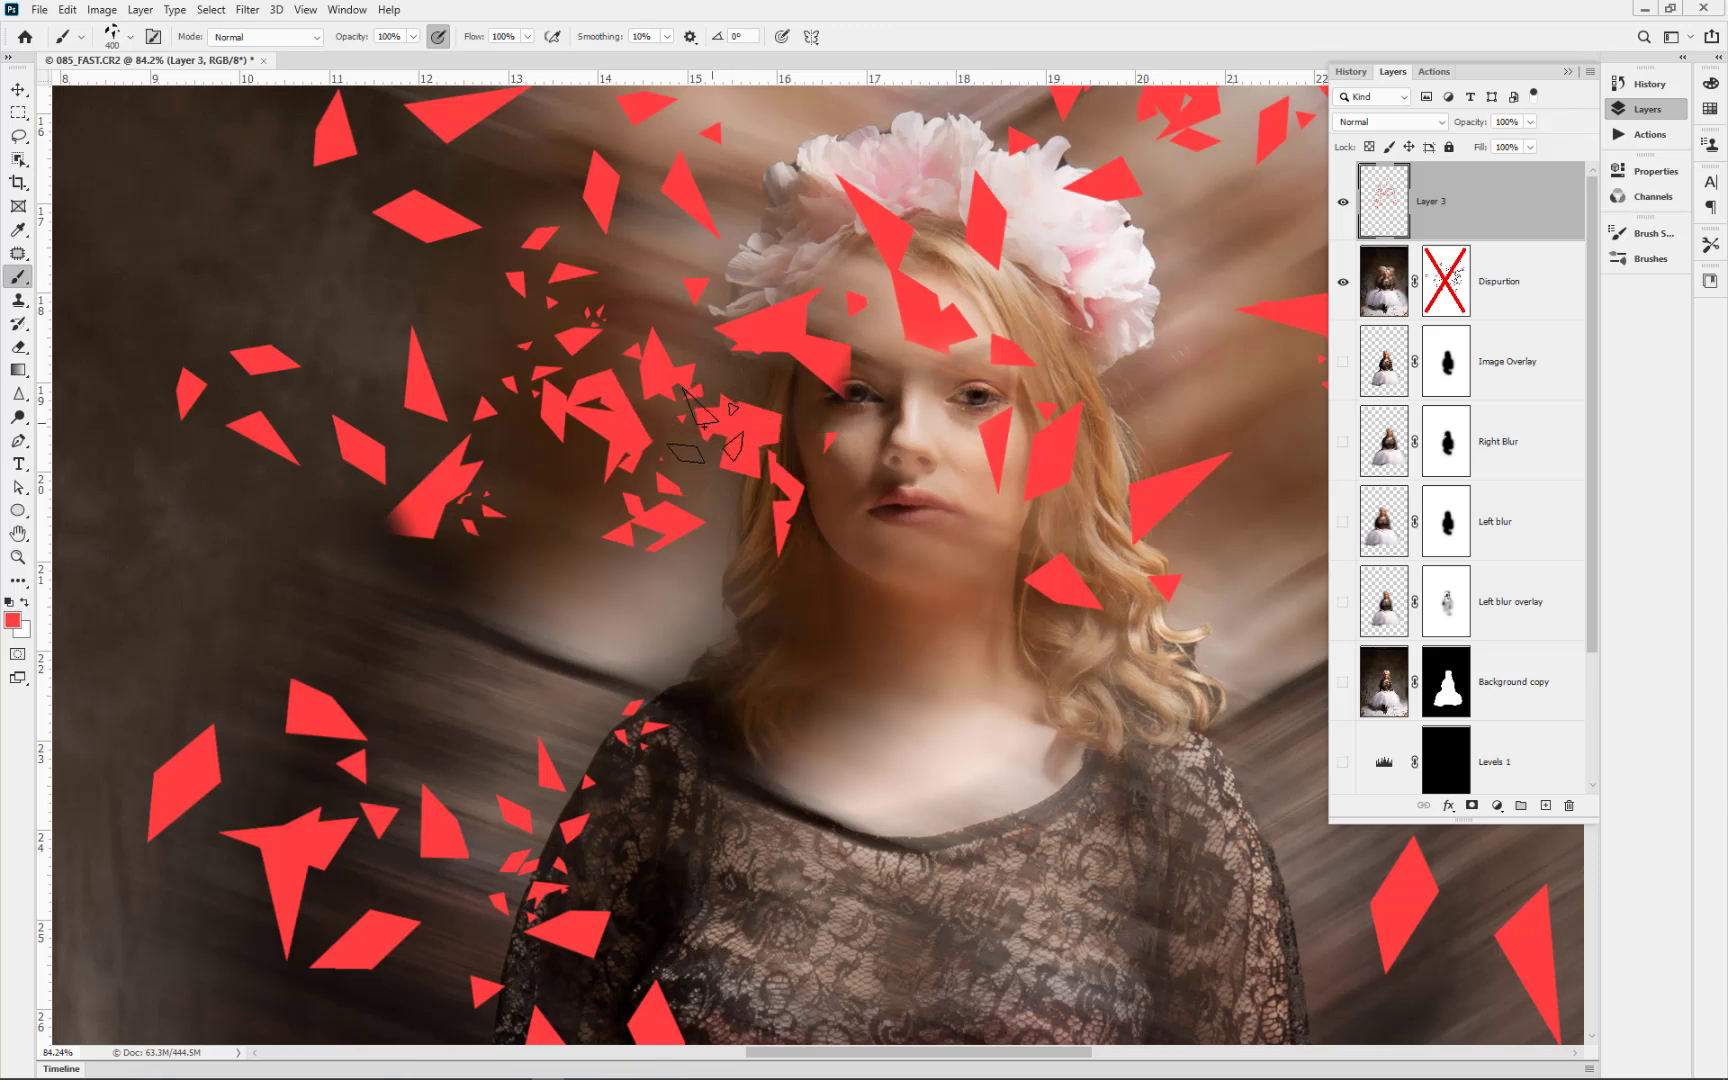
{"action": "key", "text": "ctrl+z"}
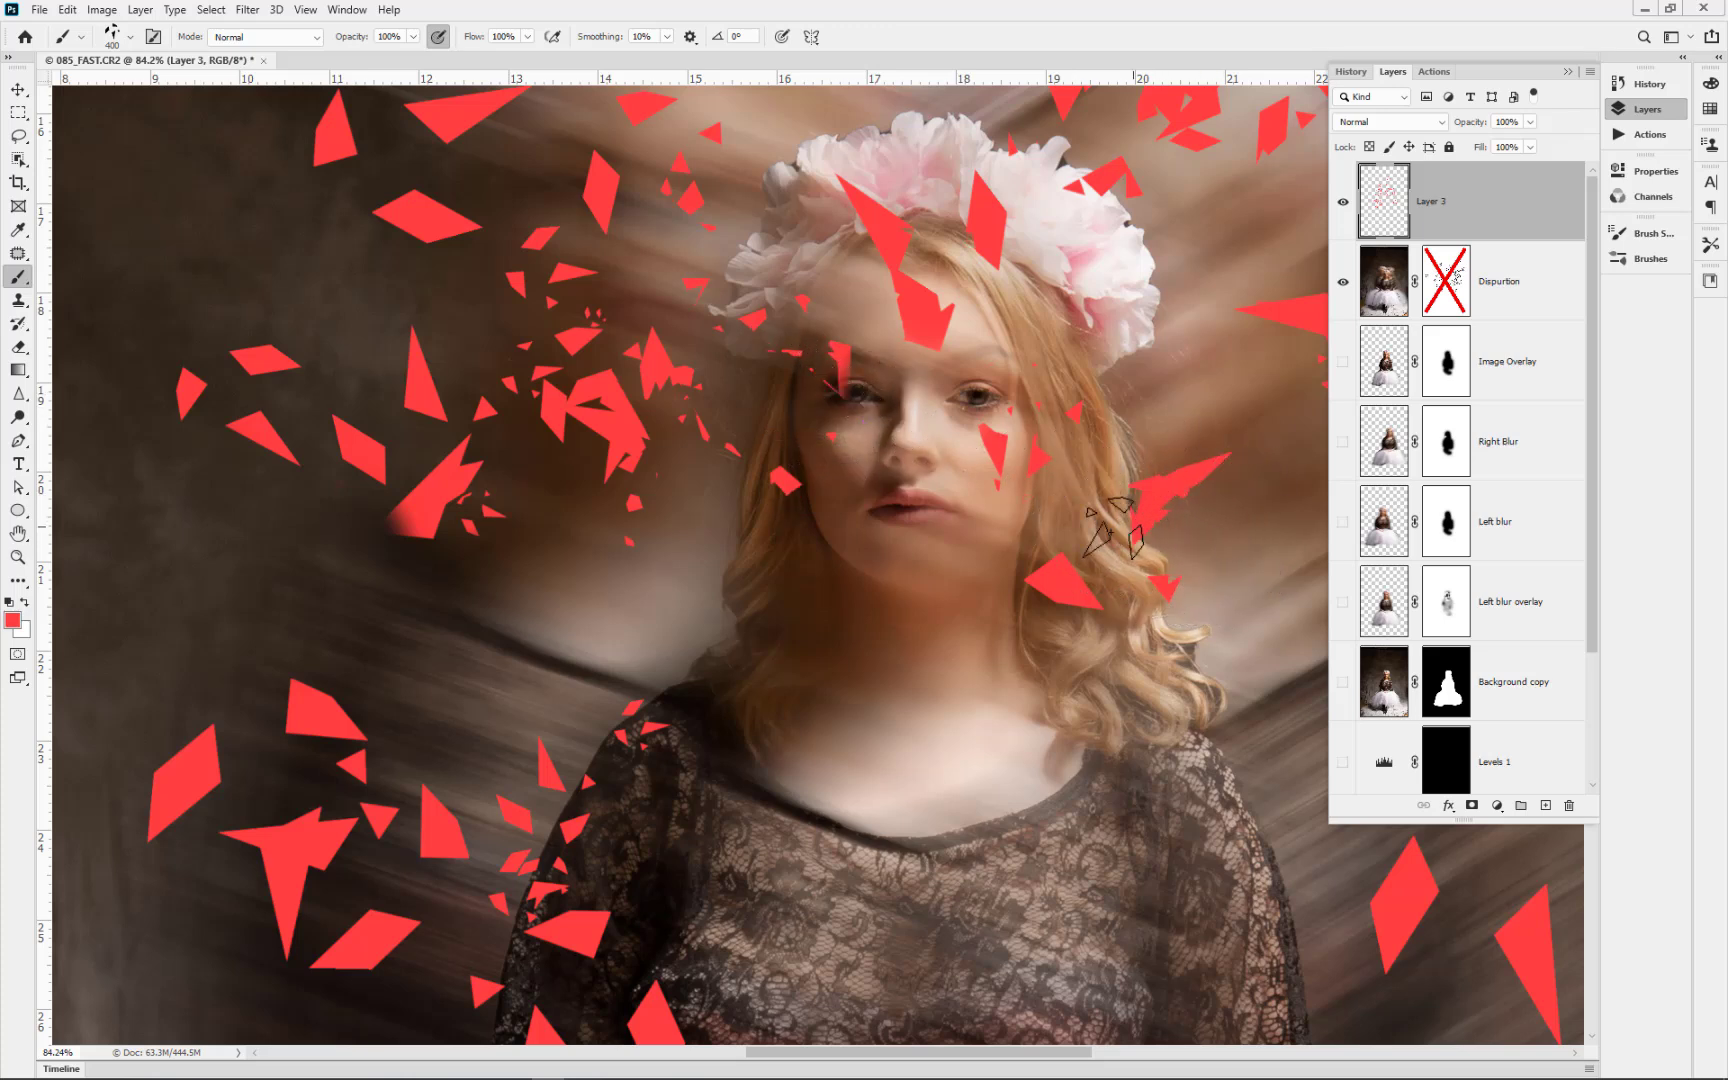
{"action": "key", "text": "ctrl+z"}
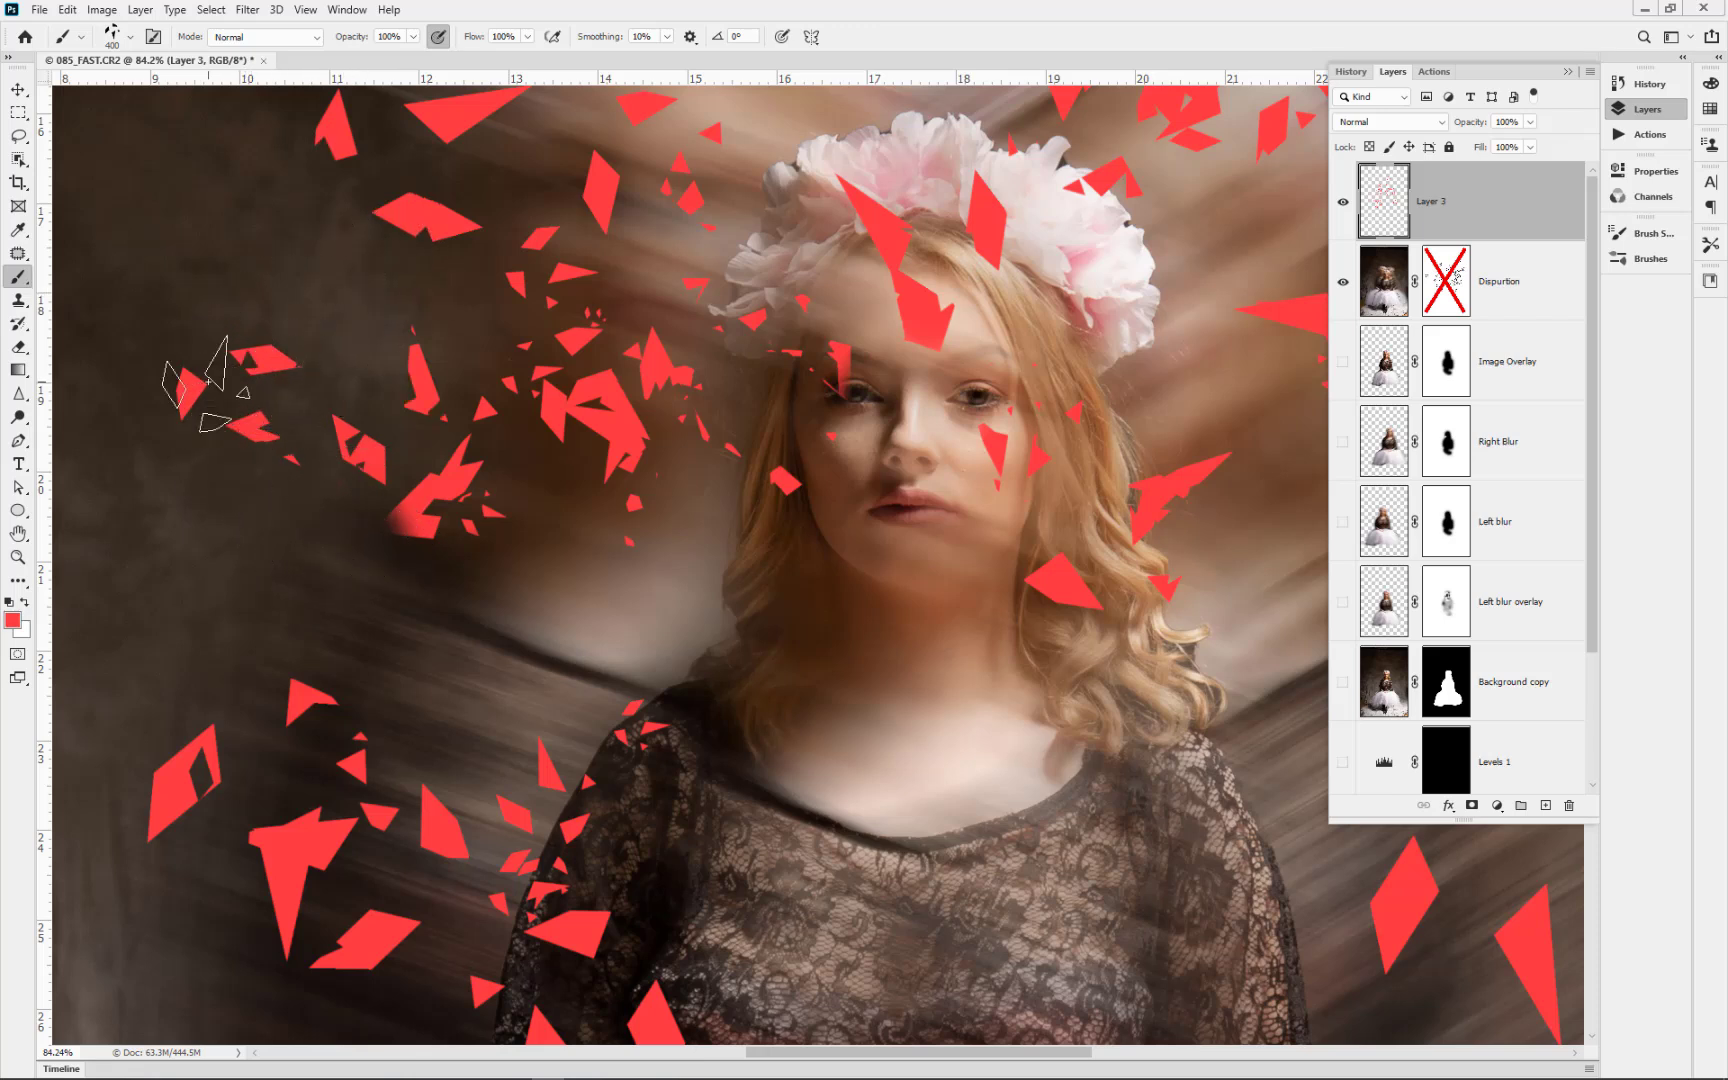
- Stamp more red shards left of the face and over the lace top, and carve the lower-left cluster into smaller fragments
{"action": "left_click", "coordinate": [563, 594]}
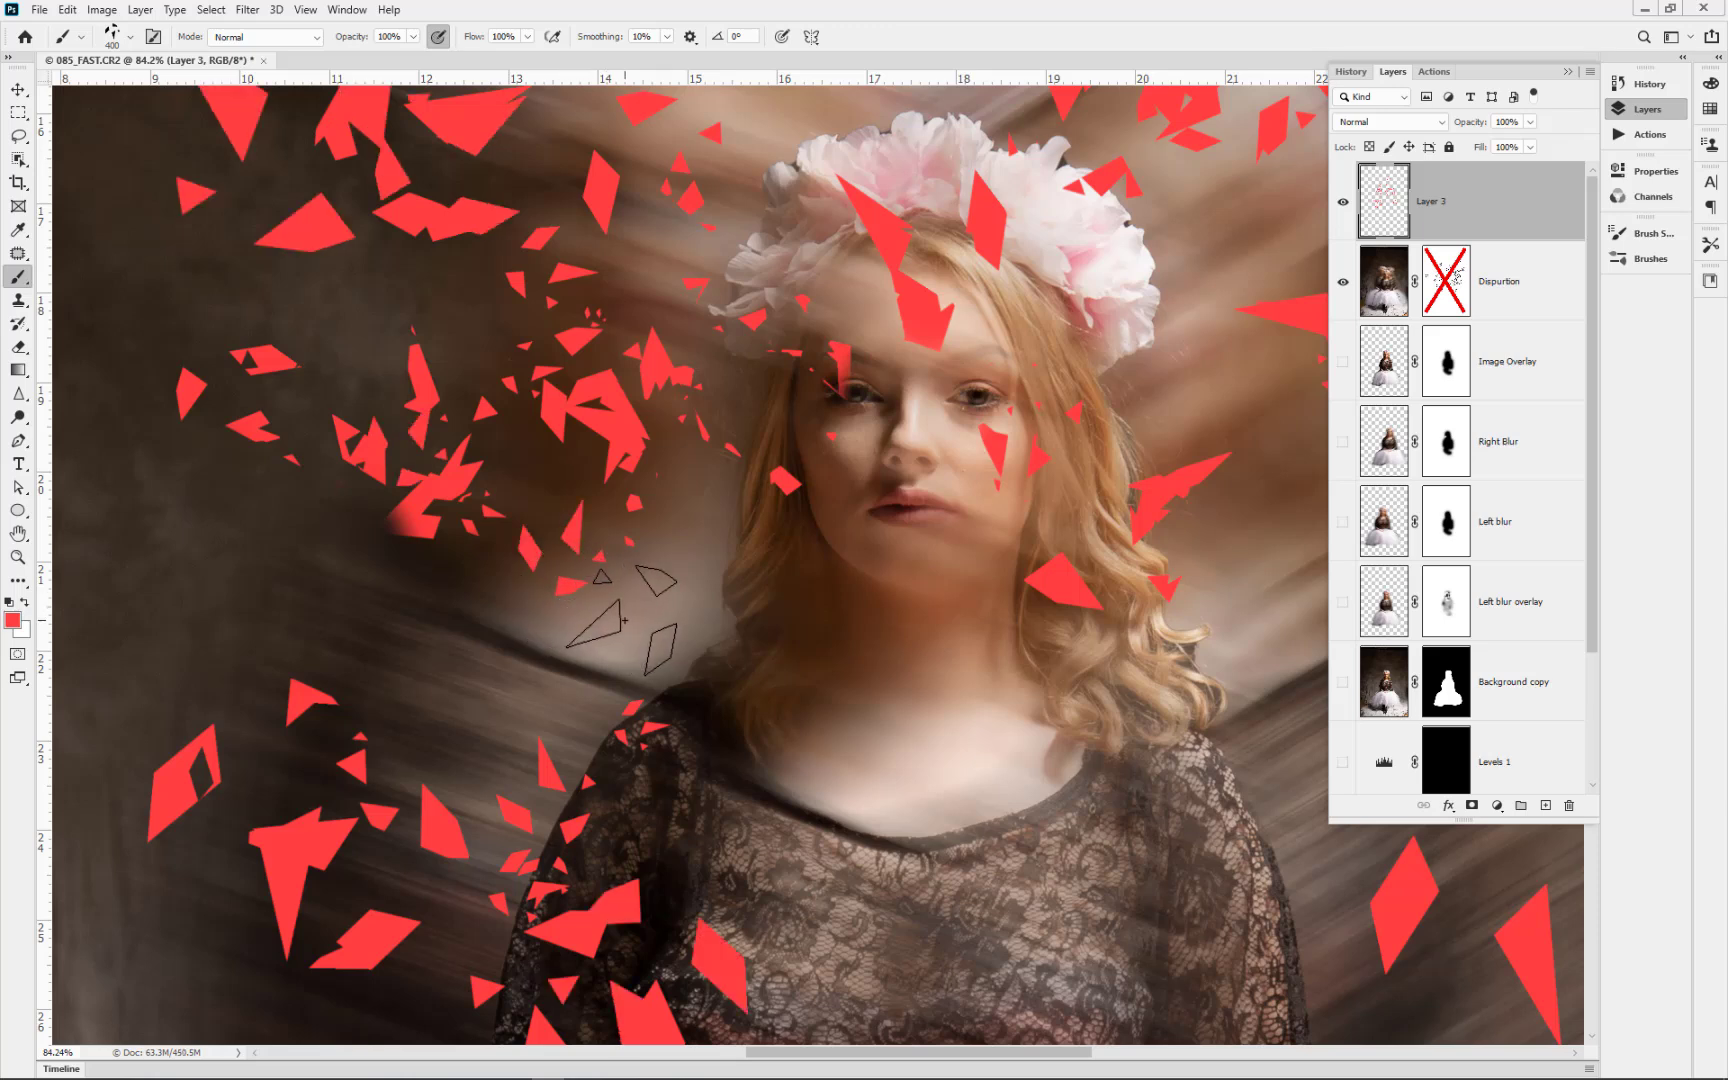
{"action": "left_click", "coordinate": [625, 621]}
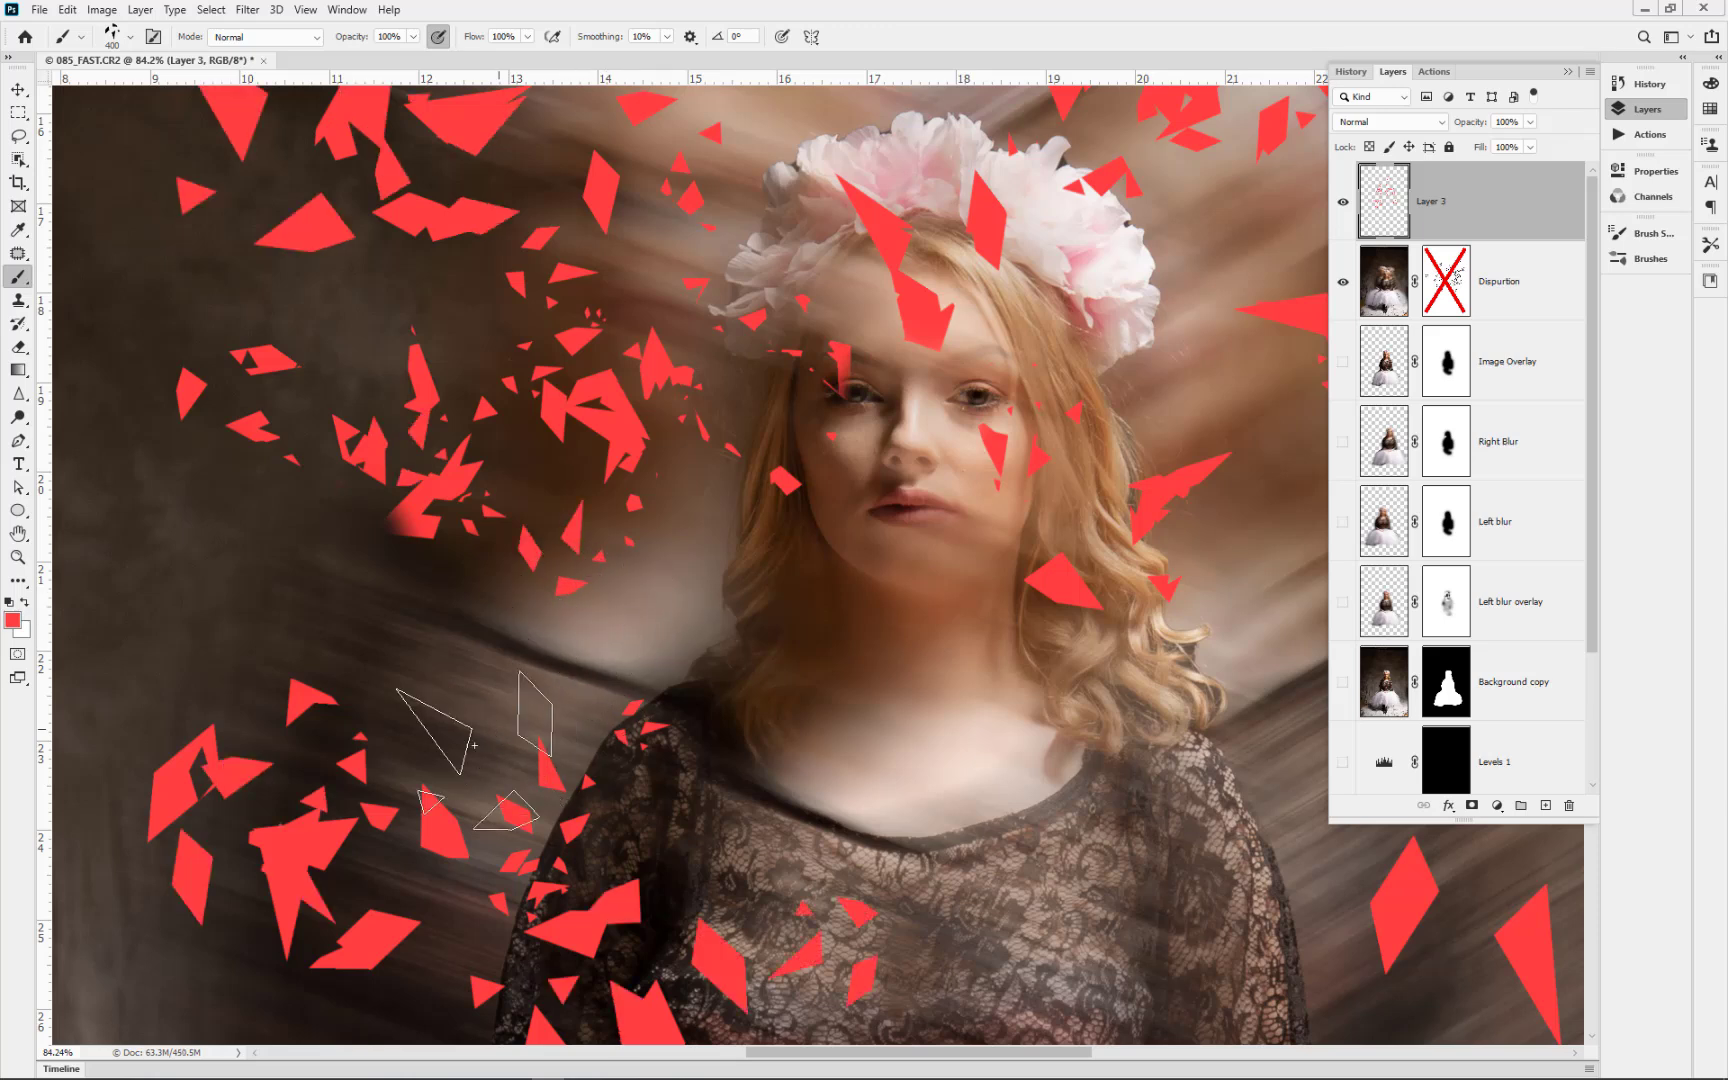
{"action": "left_click", "coordinate": [289, 853]}
{"action": "key", "text": "ctrl+z"}
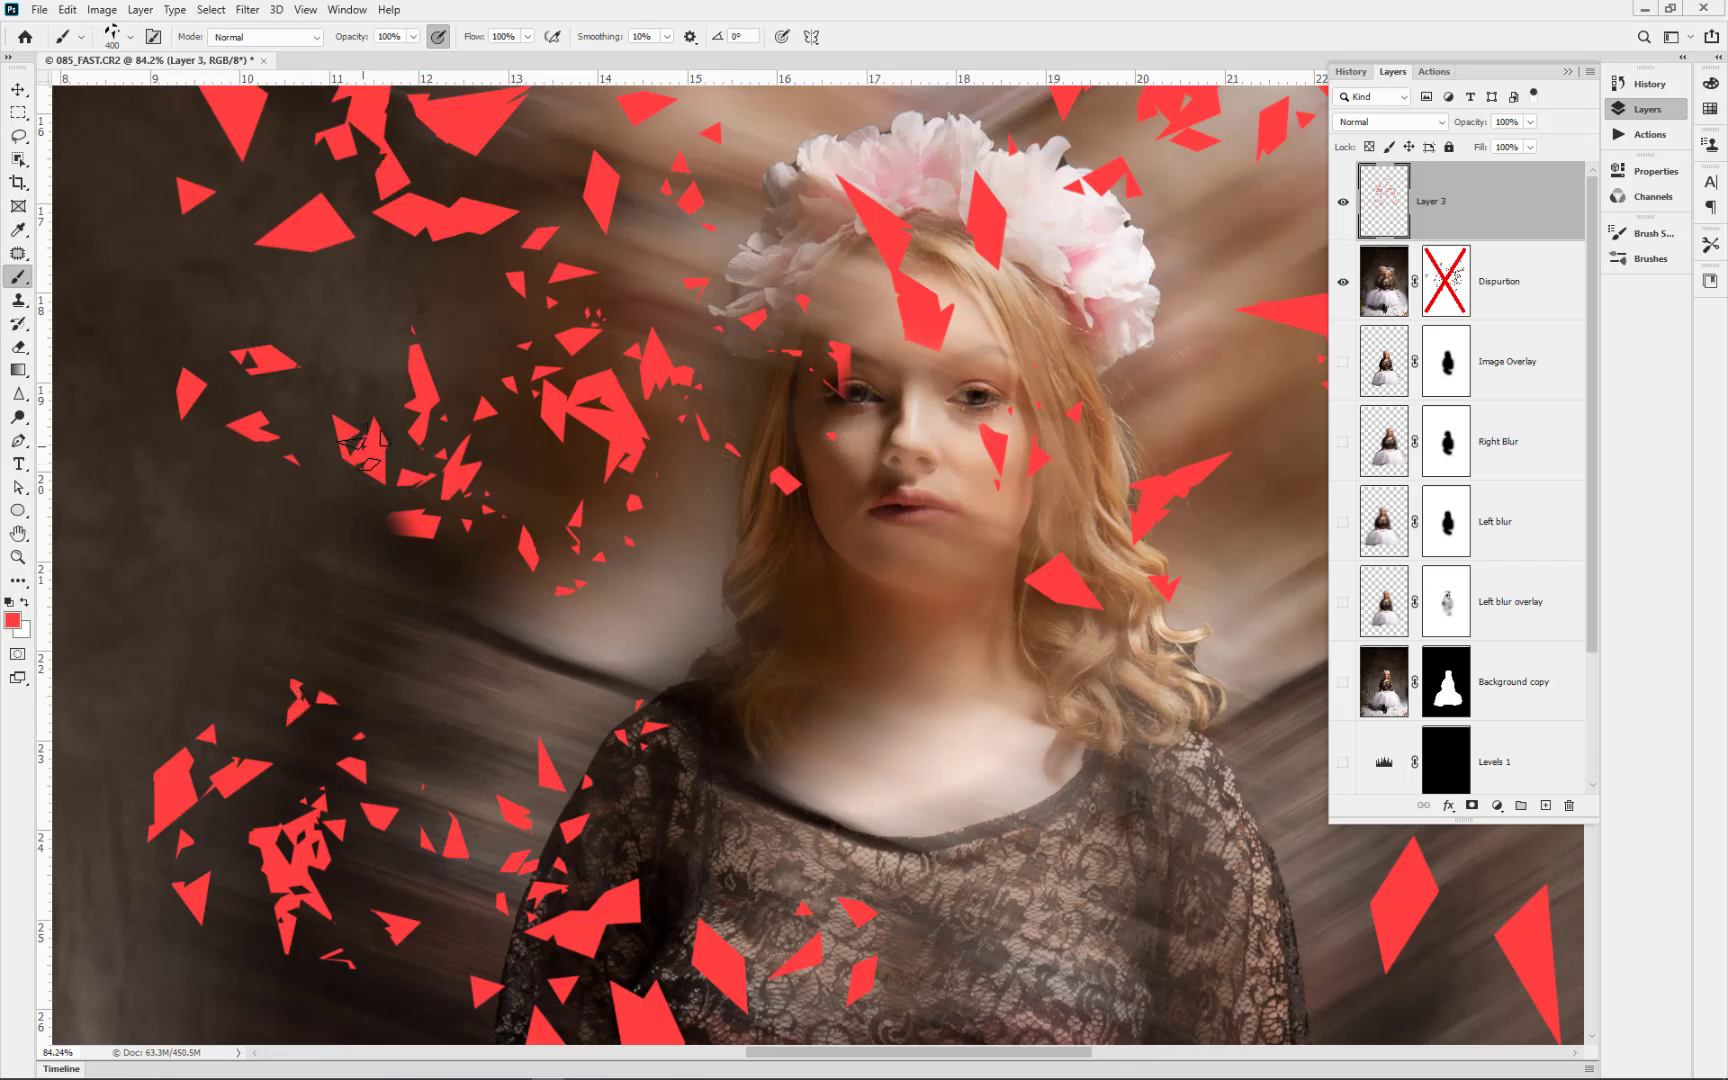
{"action": "scroll", "coordinate": [1040, 590], "scroll_direction": "down", "scroll_amount": 3}
{"action": "mouse_move", "coordinate": [1040, 588]}
{"action": "left_mouse_down"}
{"action": "mouse_move", "coordinate": [873, 603]}
{"action": "mouse_move", "coordinate": [916, 574]}
{"action": "left_mouse_up"}
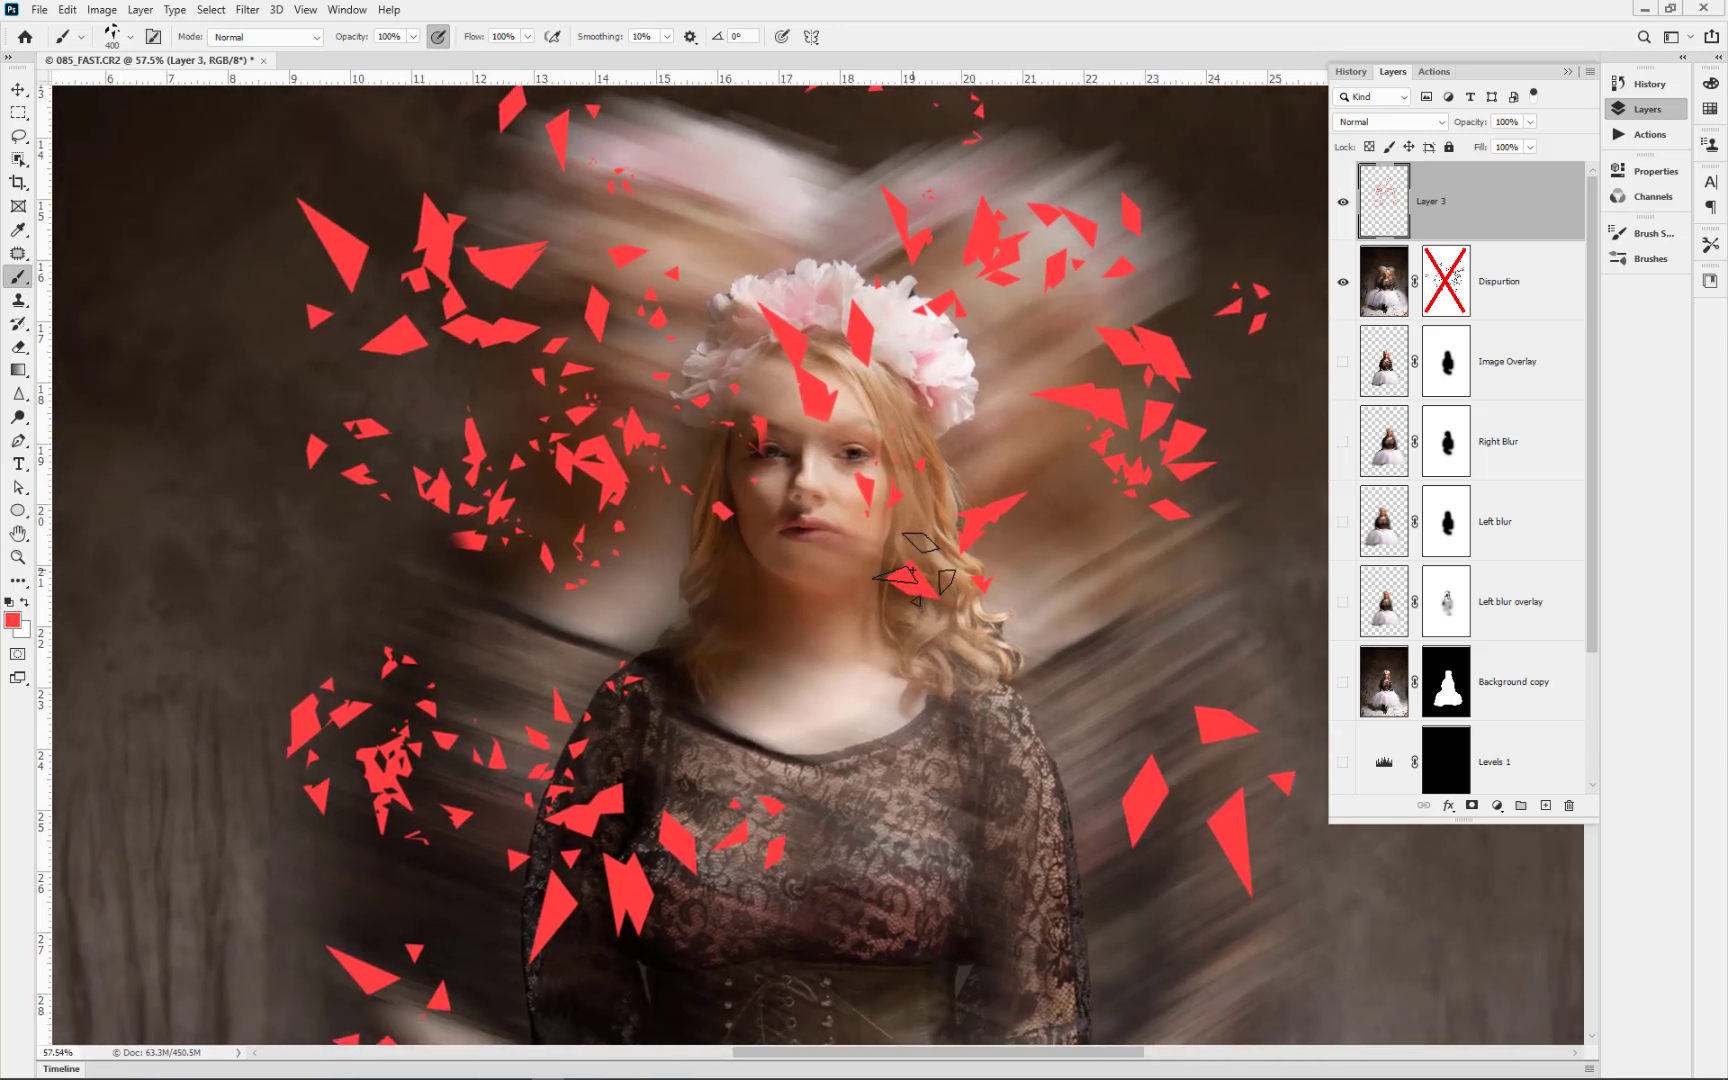